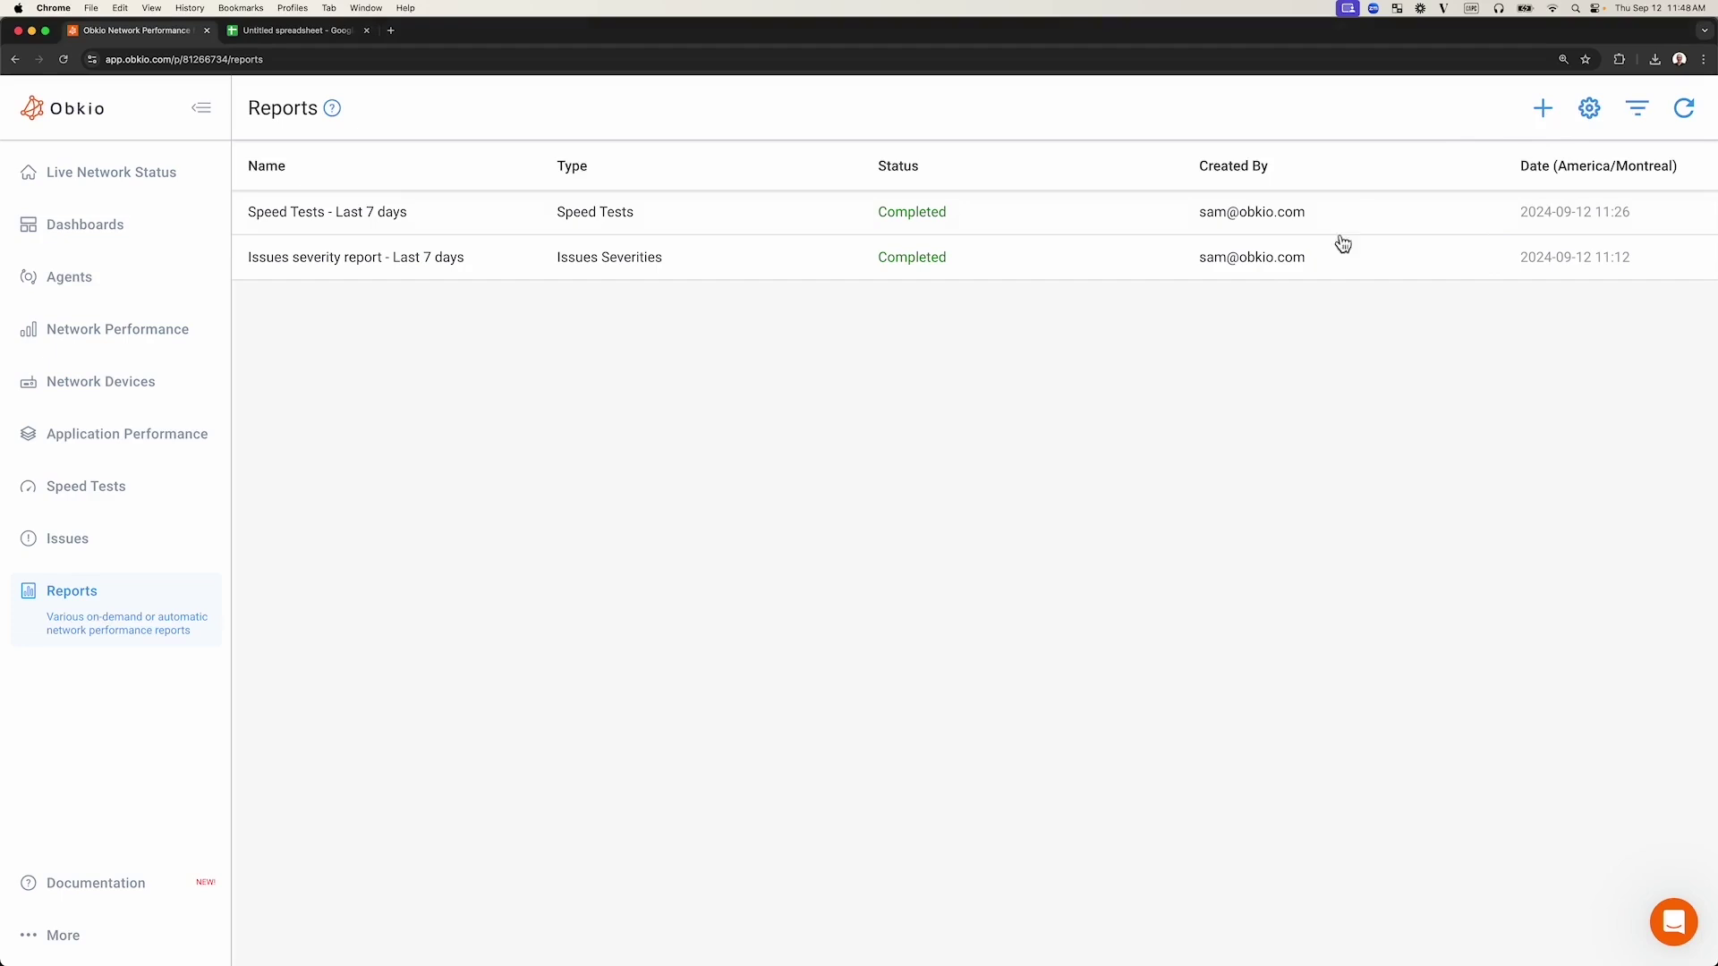
Step: Create a new report named 'Issues severity - Last 30 Days' with type Issues Severities
click(1542, 108)
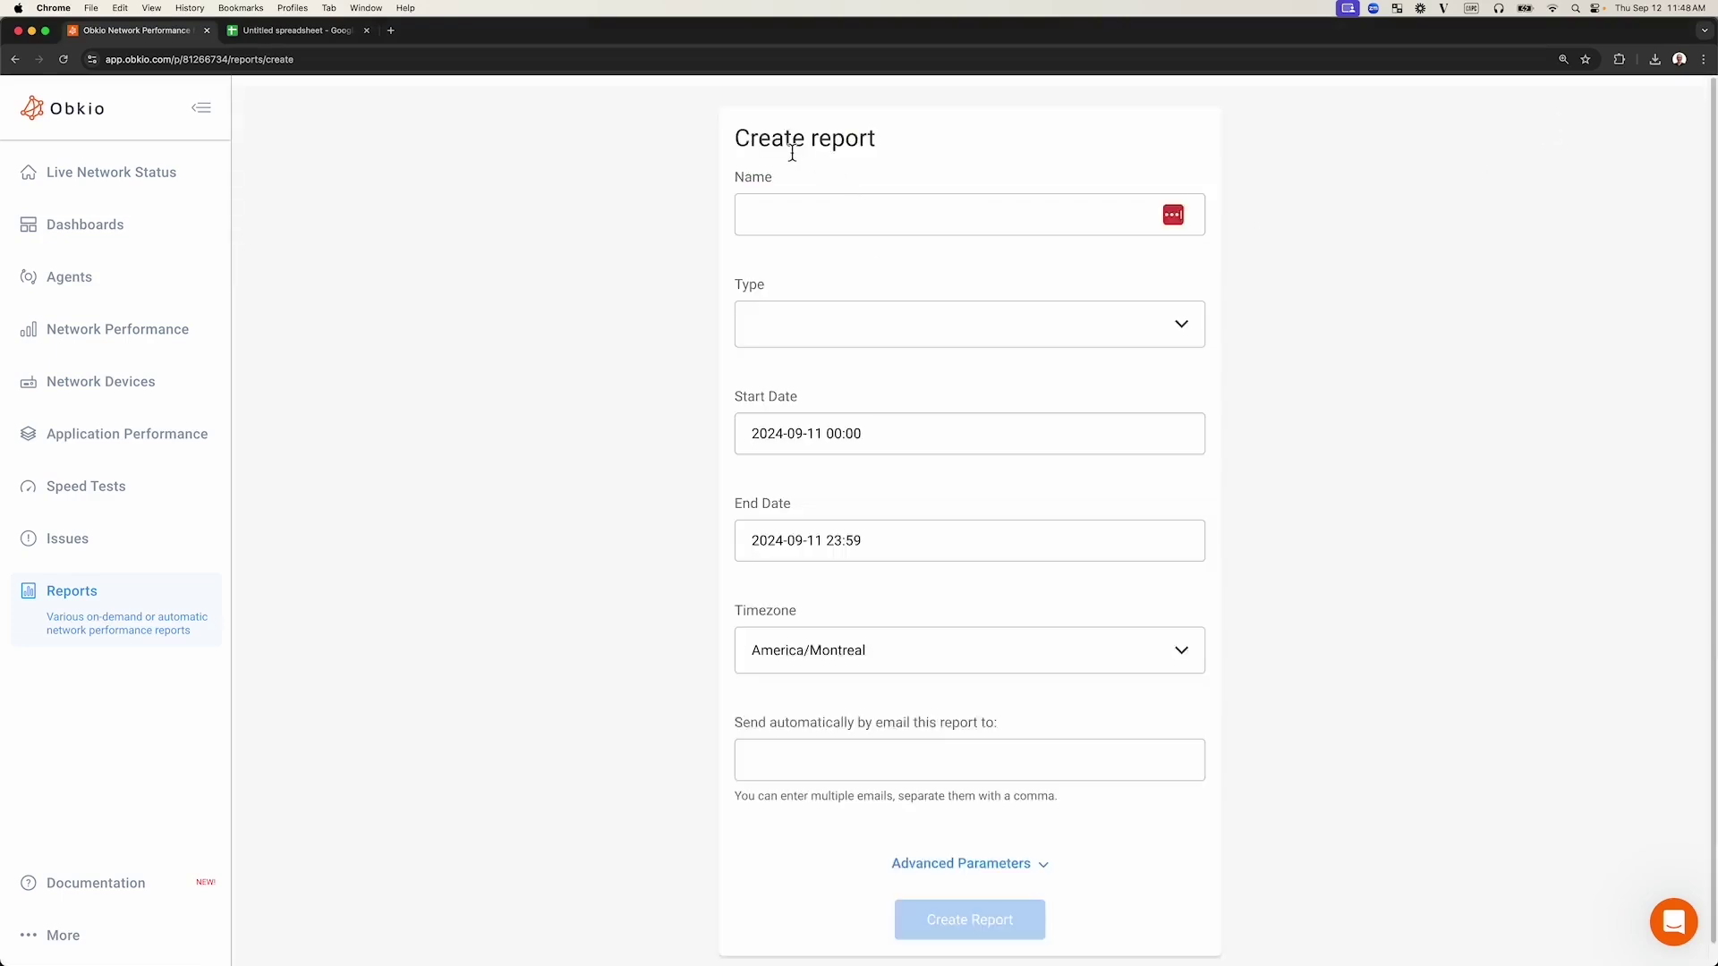
scroll(629, 265, down, 1)
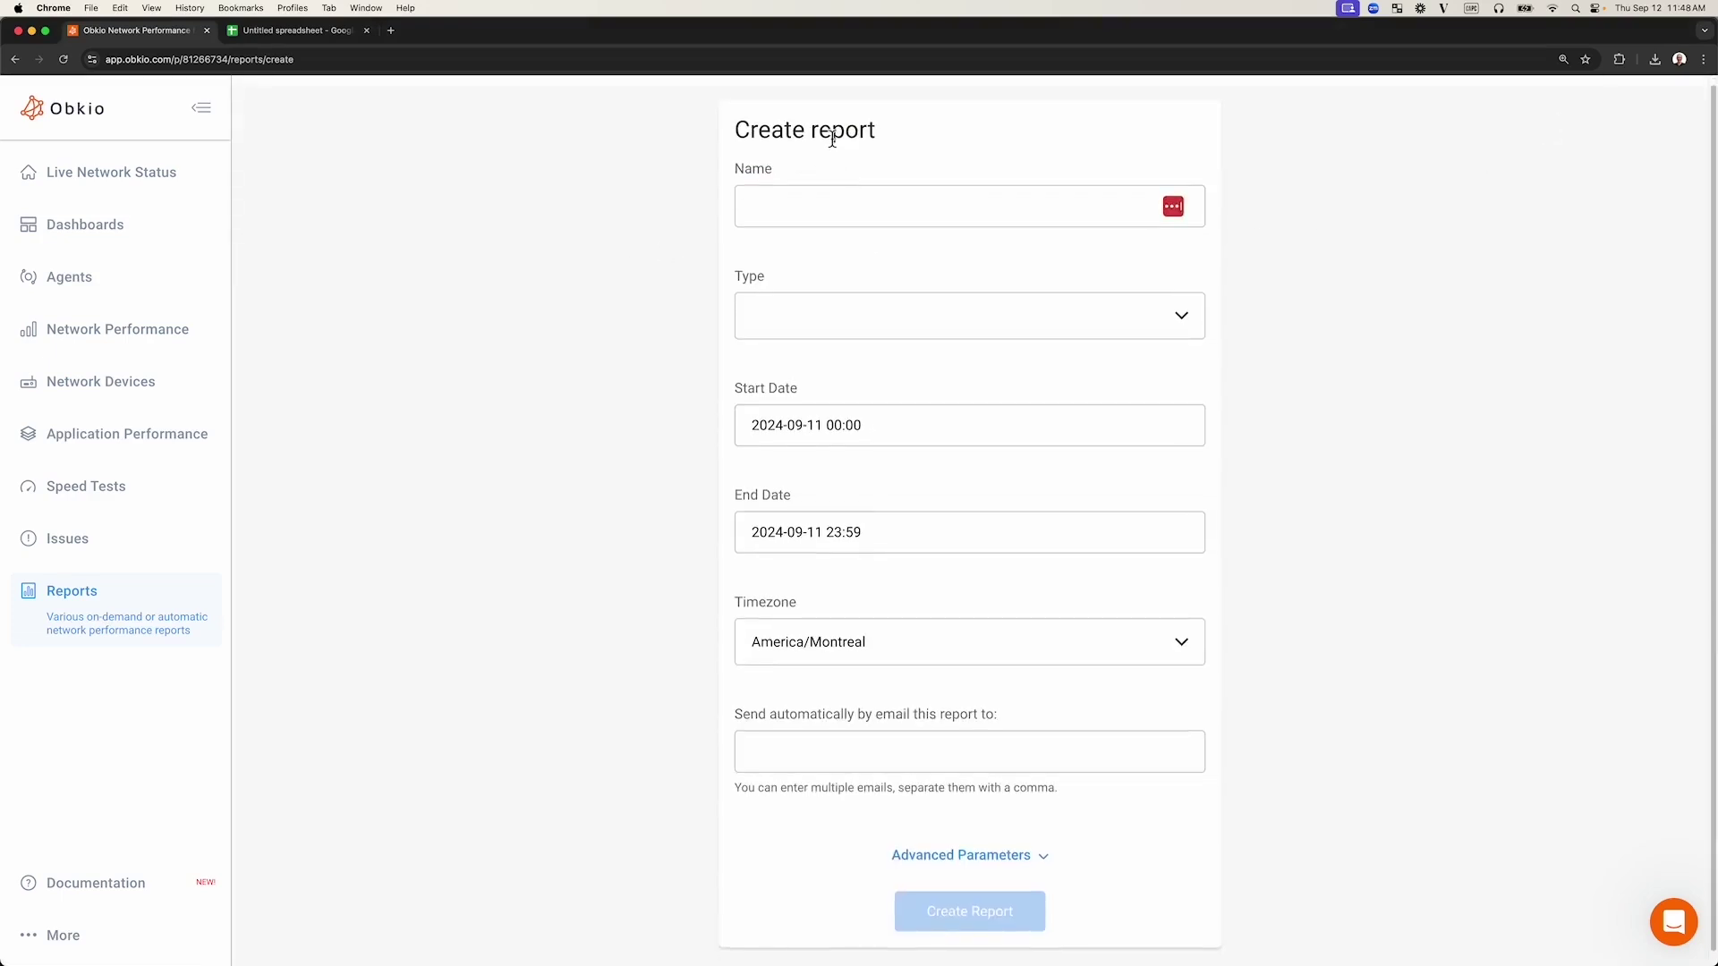
drag(836, 131, 748, 131)
click(646, 266)
click(793, 212)
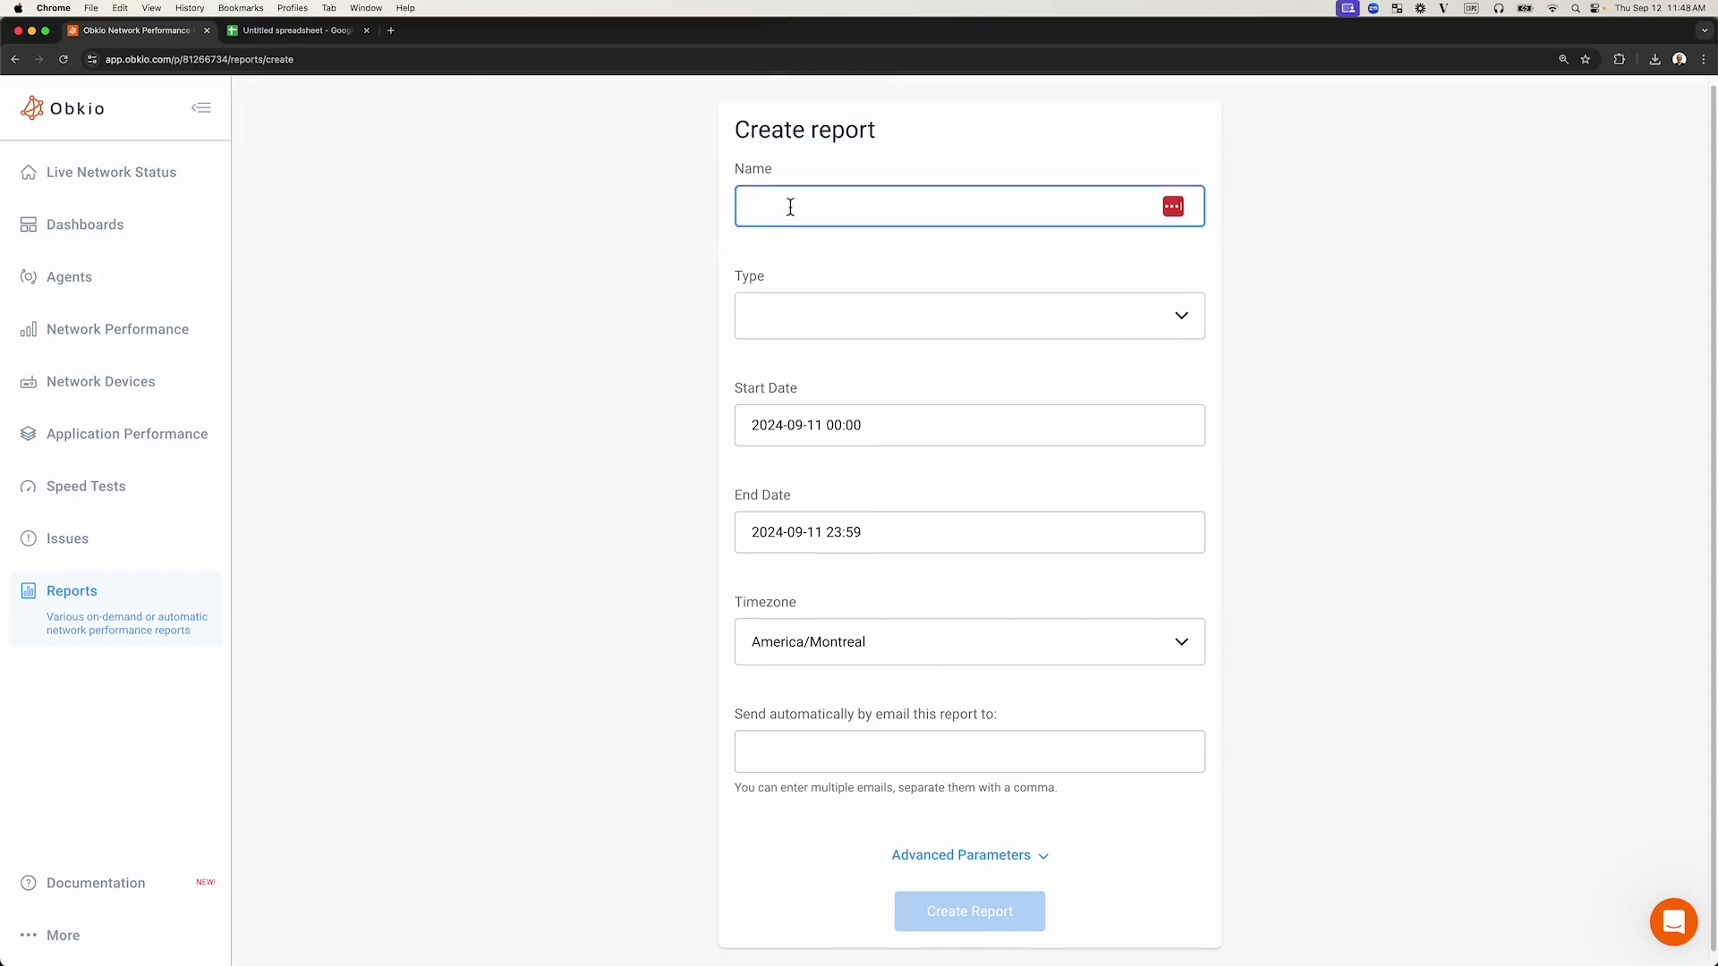
text(Issues severity - Last 30 Days)
click(656, 361)
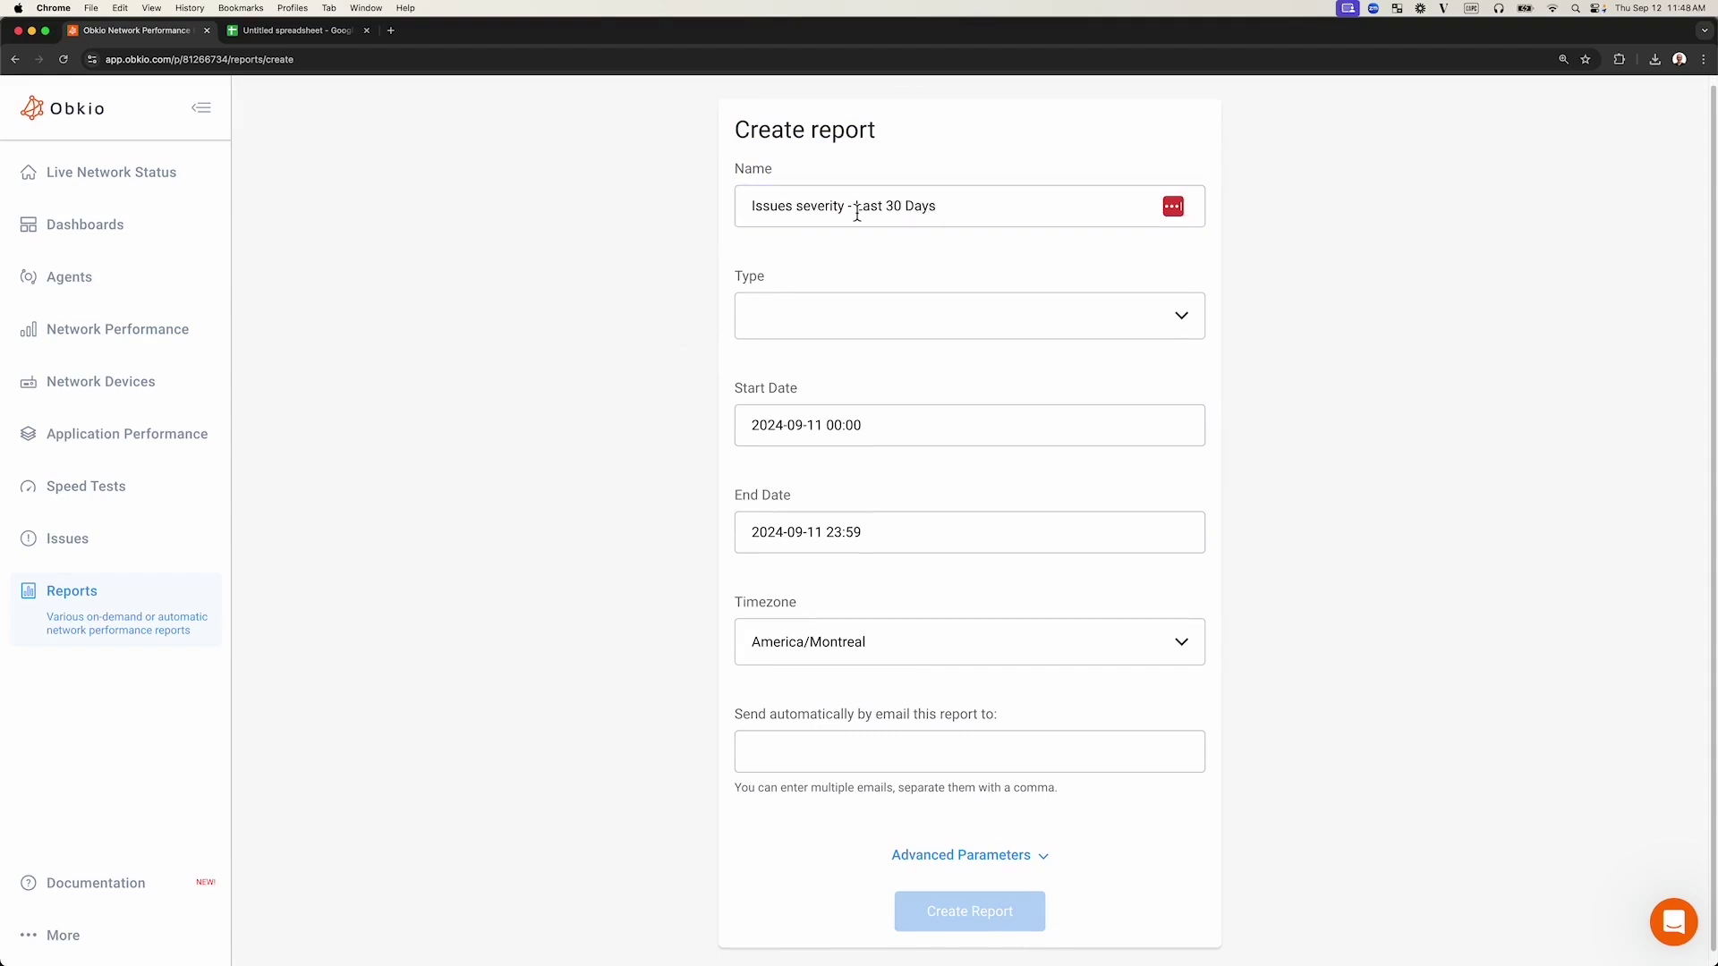
click(805, 330)
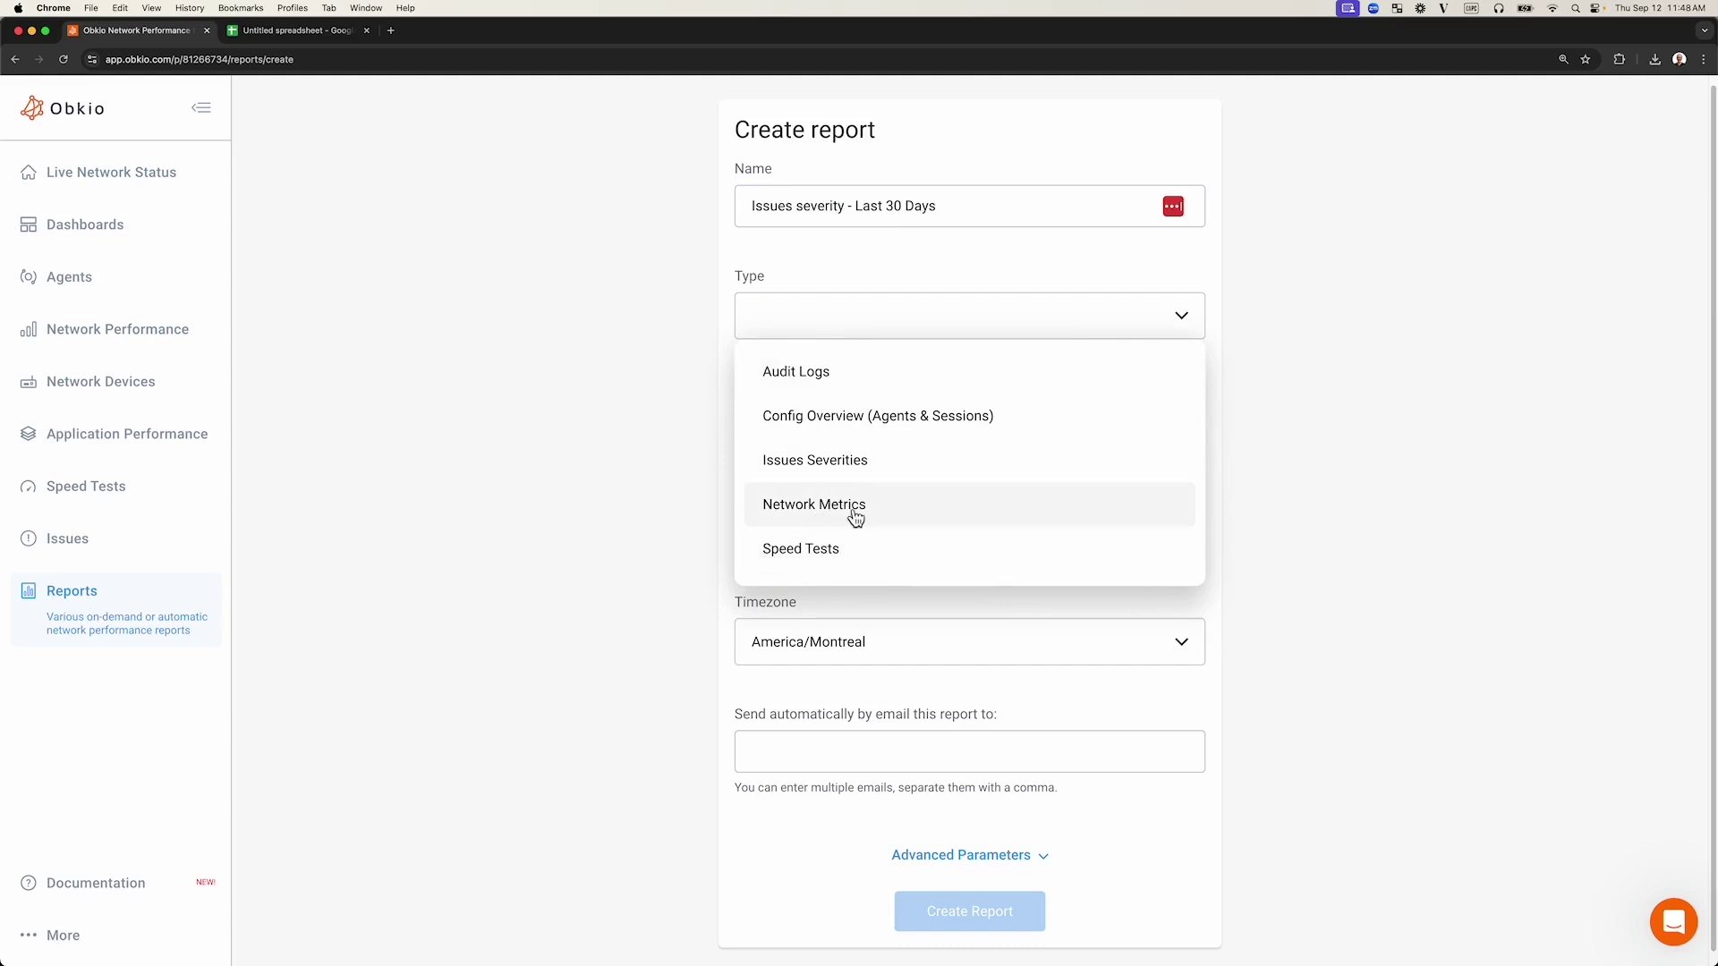
click(825, 462)
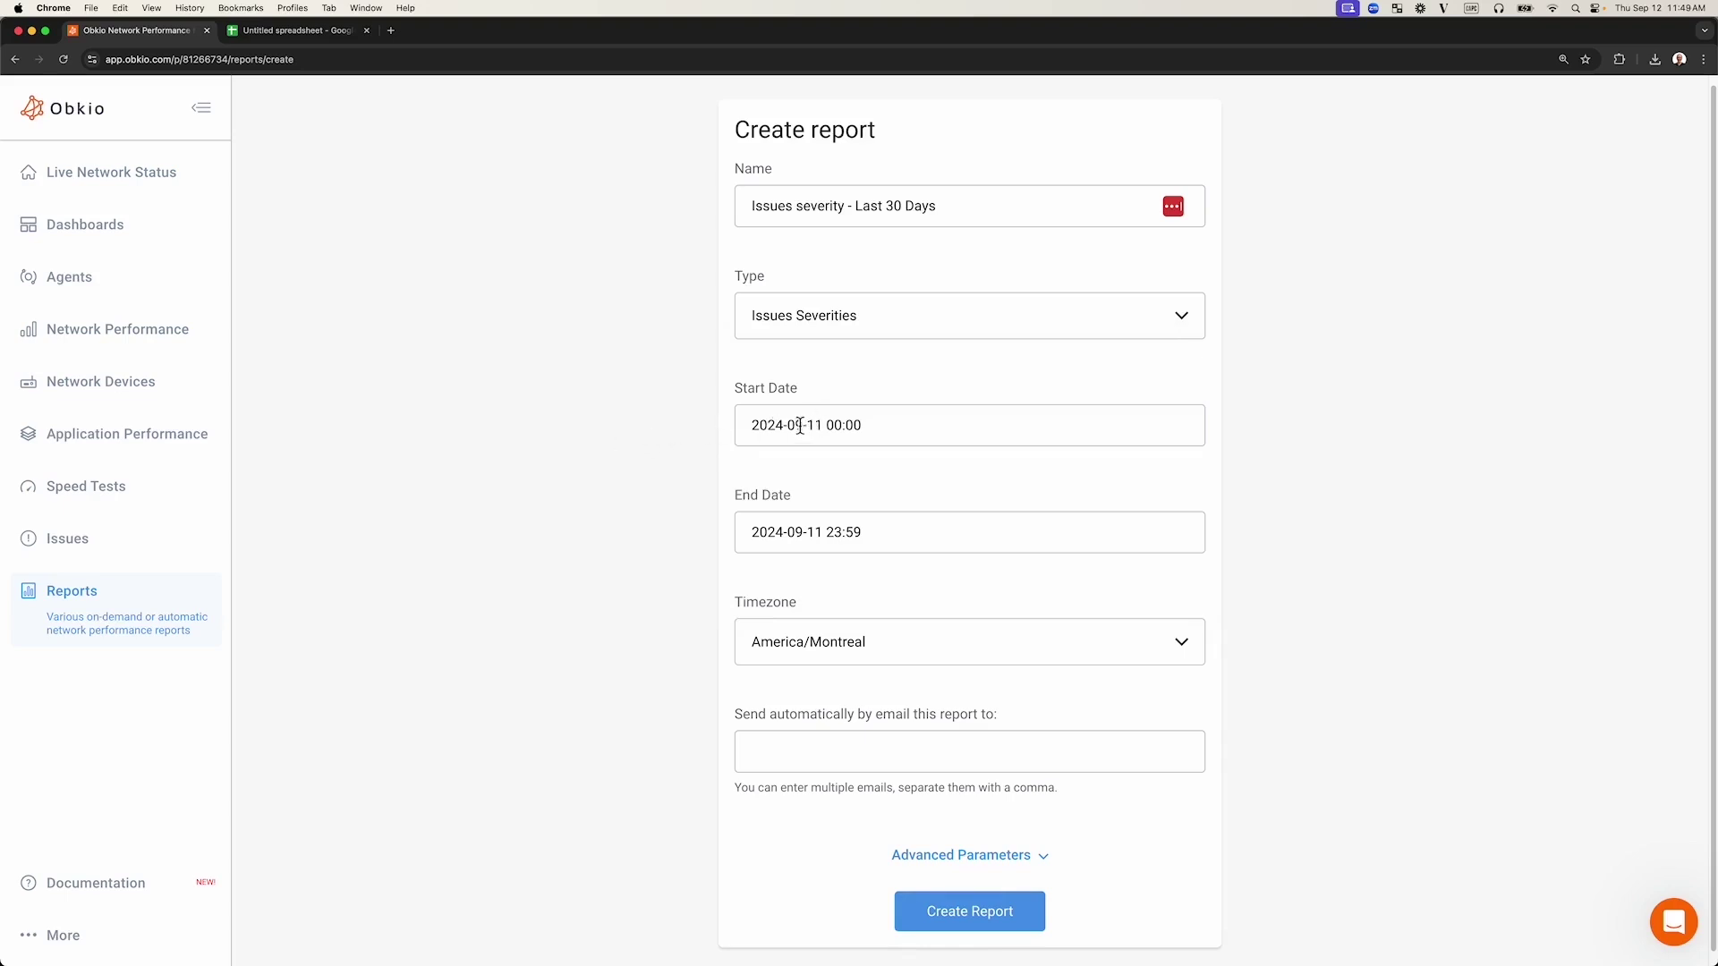
click(871, 207)
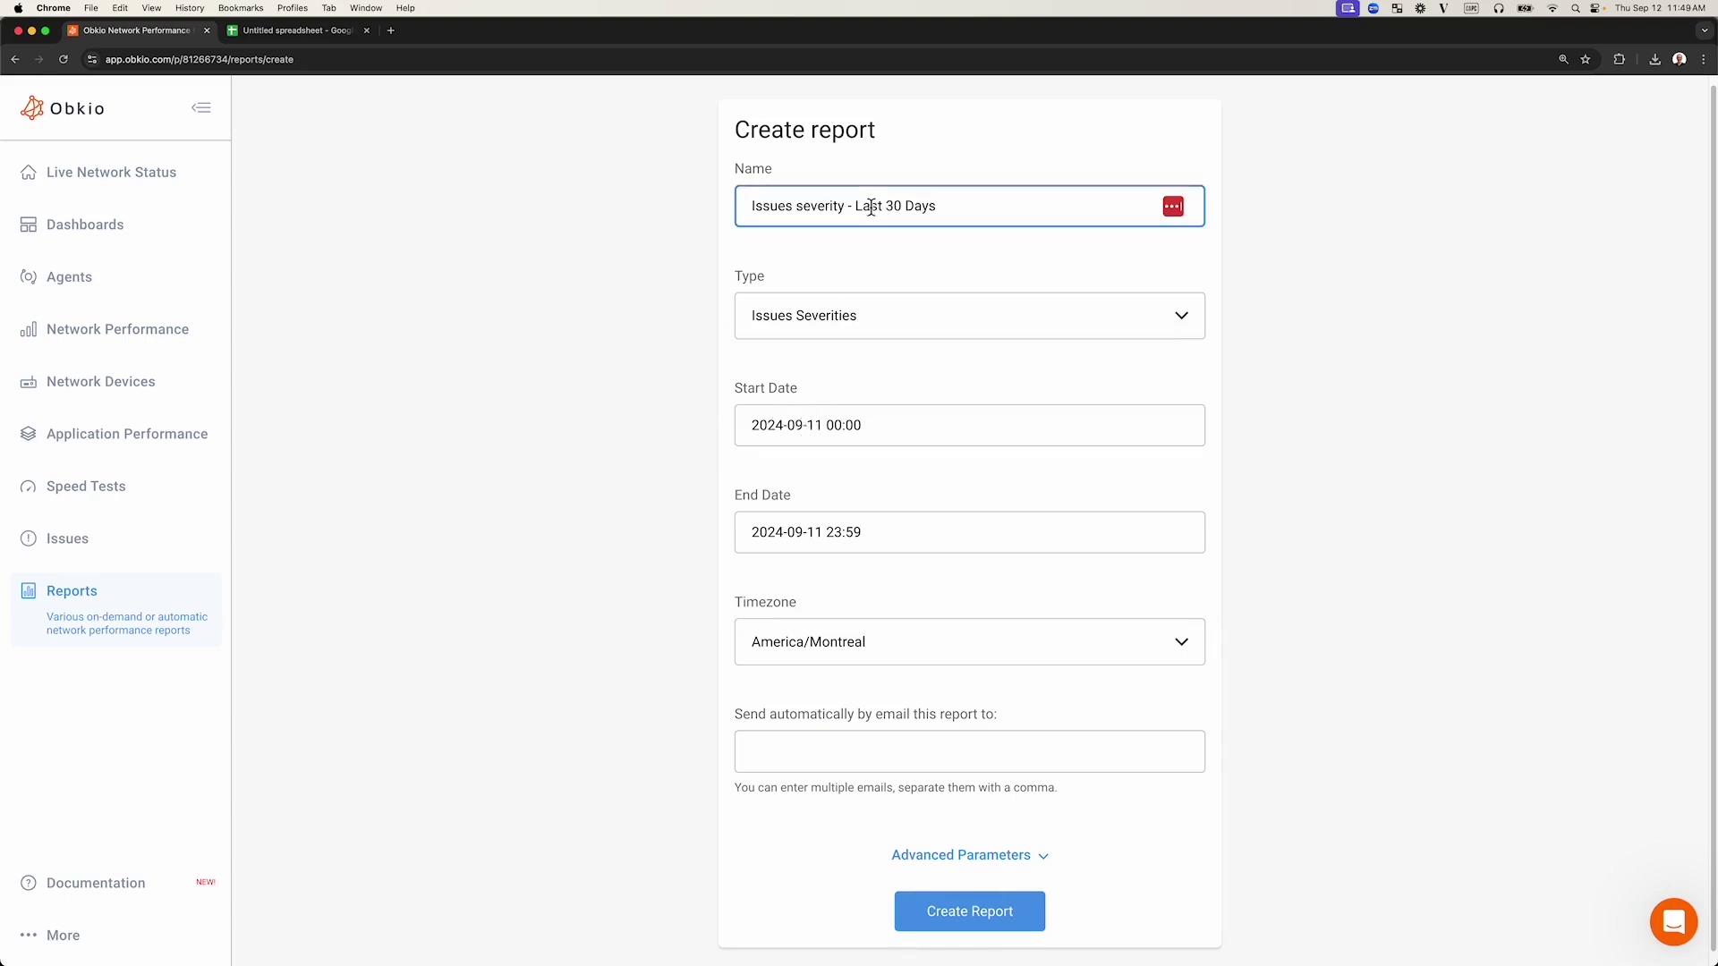
drag(856, 207, 936, 208)
click(802, 426)
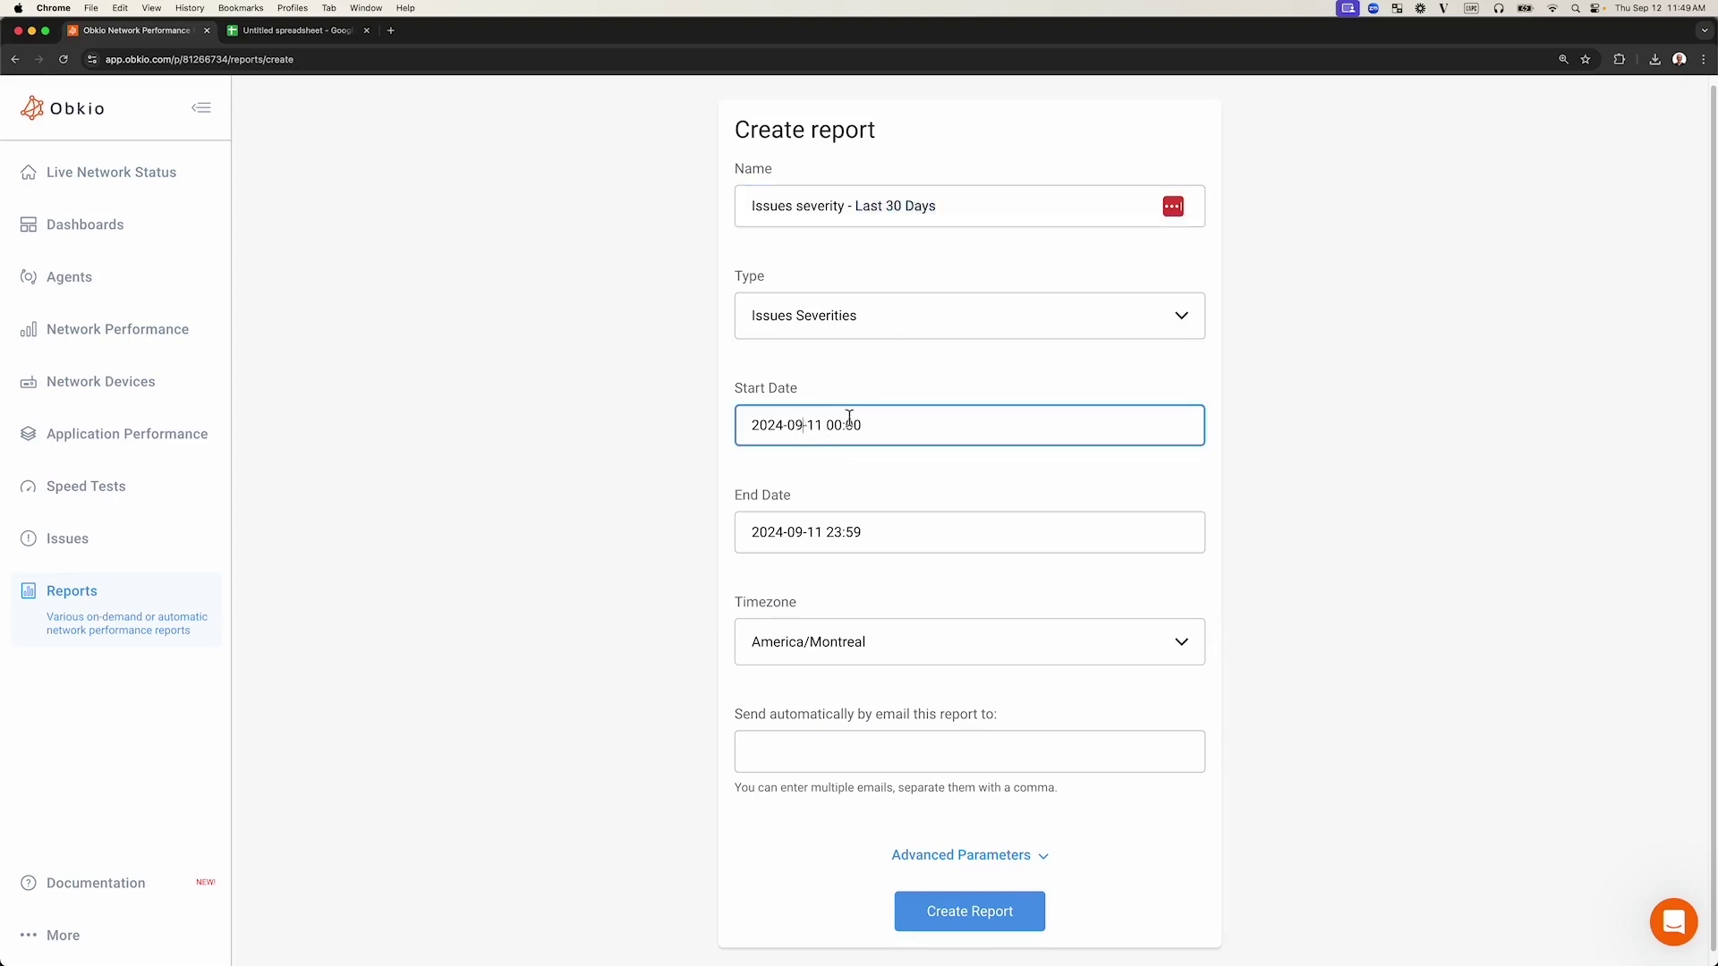
key(BackSpace)
text(8)
click(623, 461)
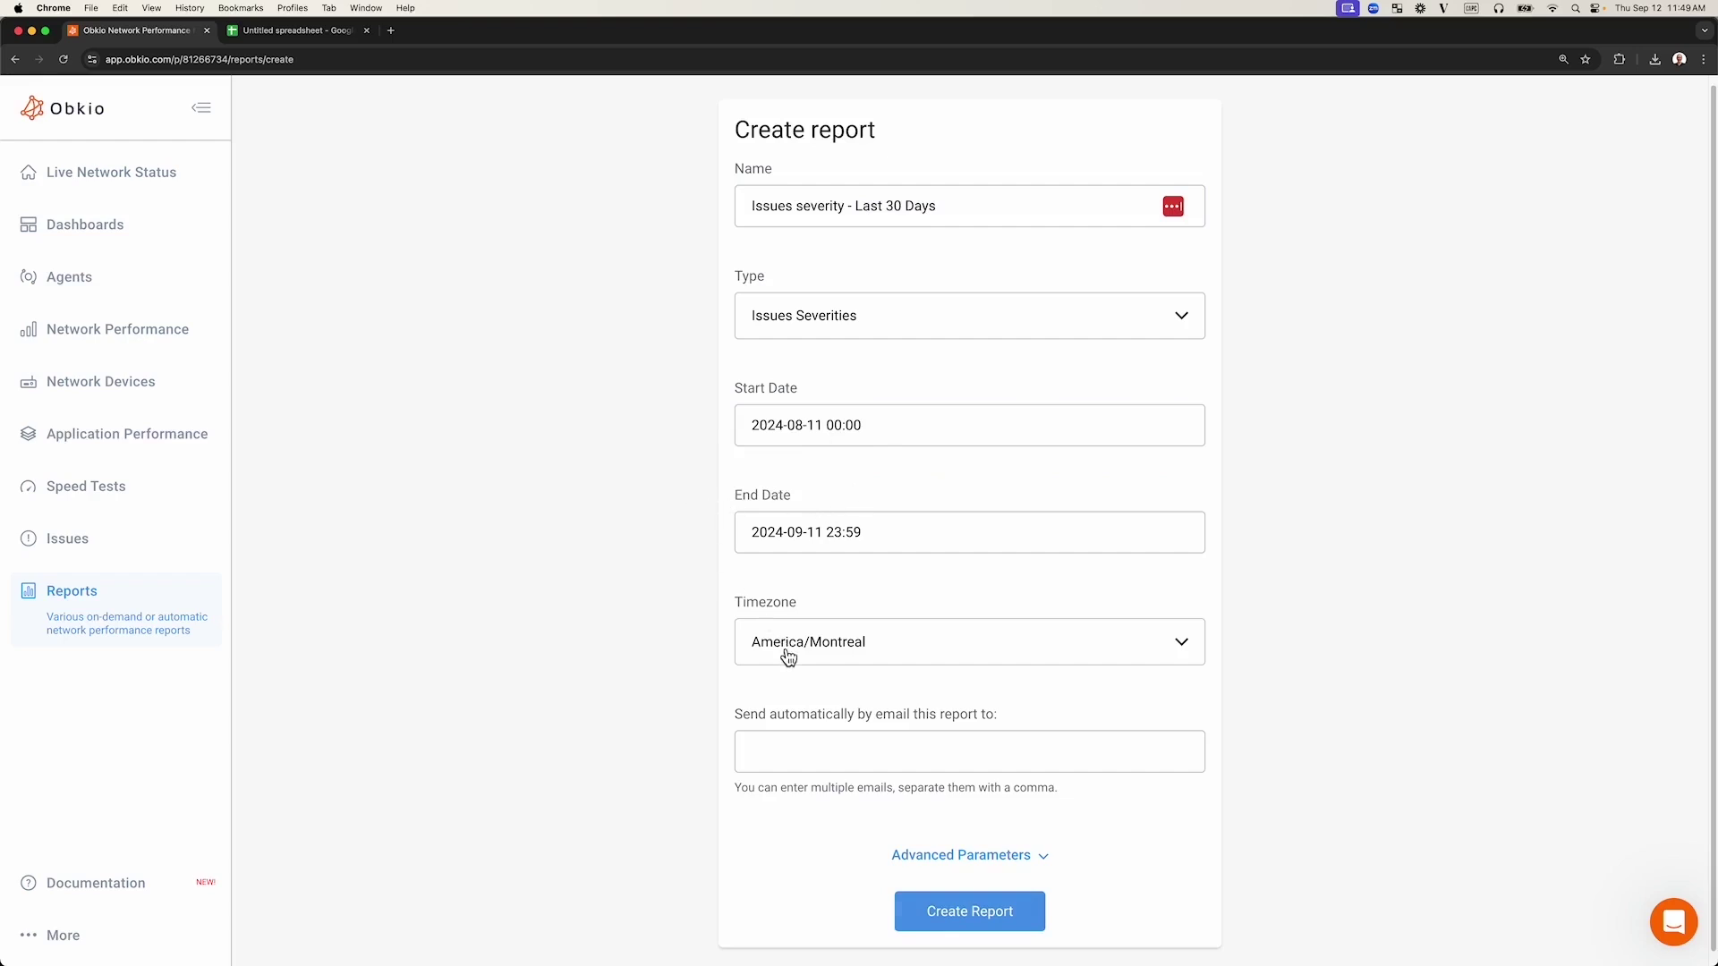
scroll(805, 787, down, 1)
click(966, 901)
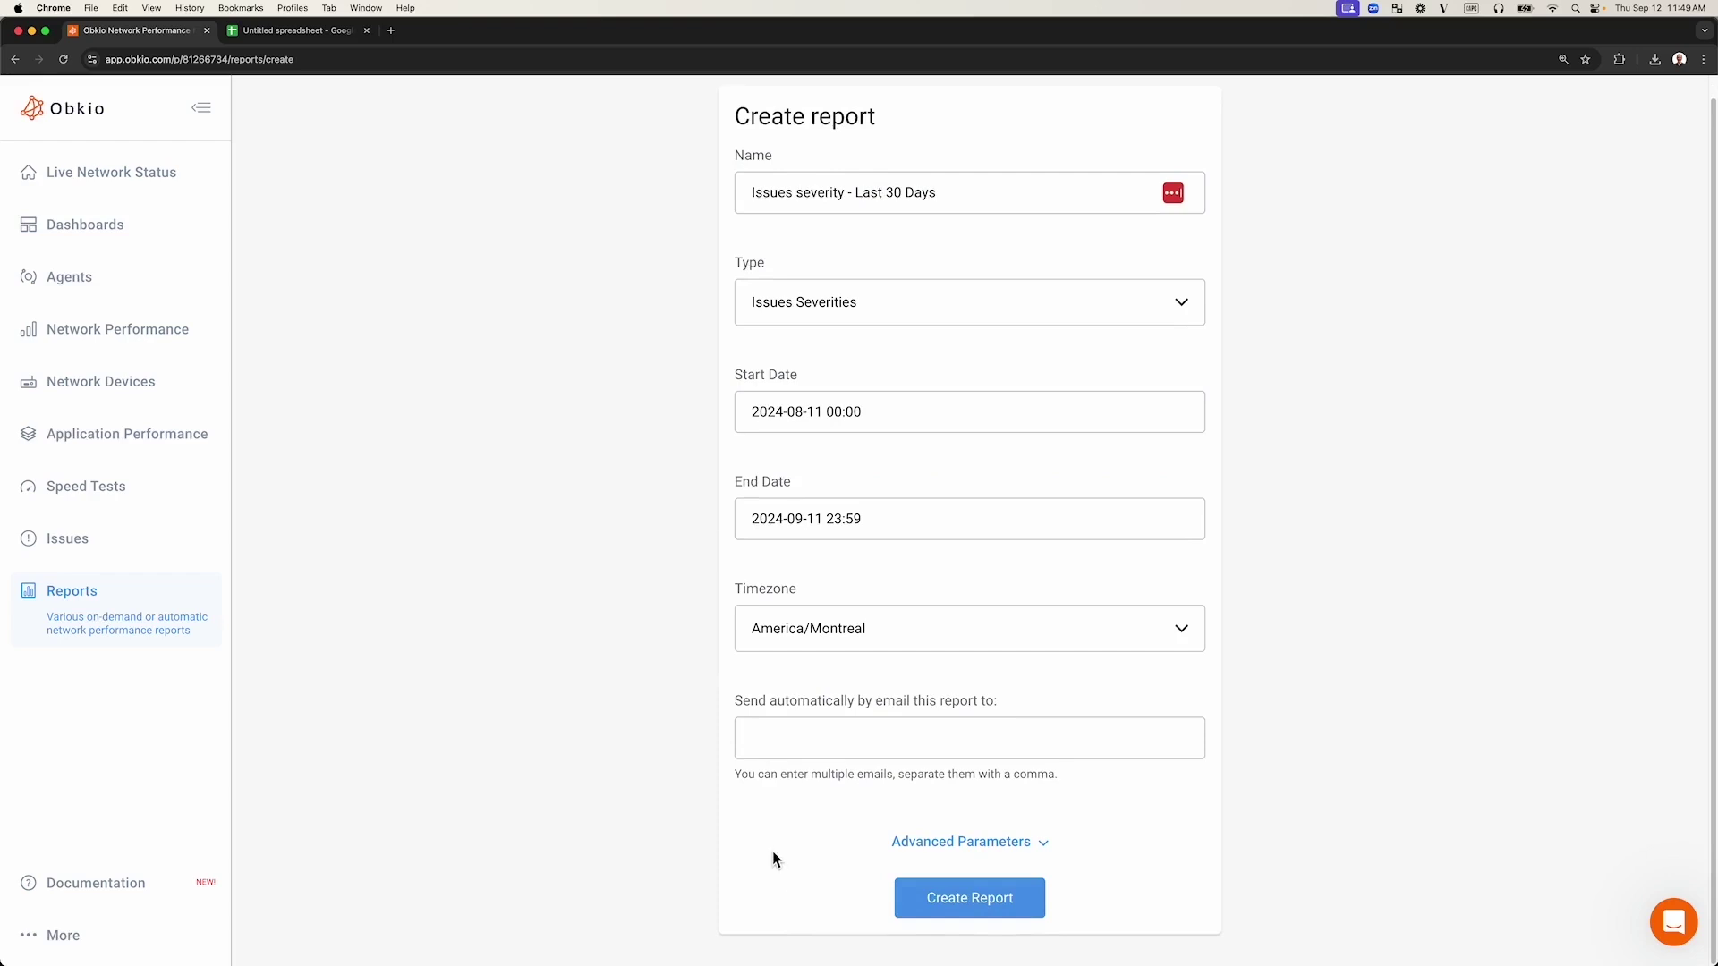
Step: Review the Advanced Parameters, leave them at their defaults, and create the report
click(782, 736)
click(1011, 846)
scroll(922, 761, down, 2)
scroll(880, 713, down, 6)
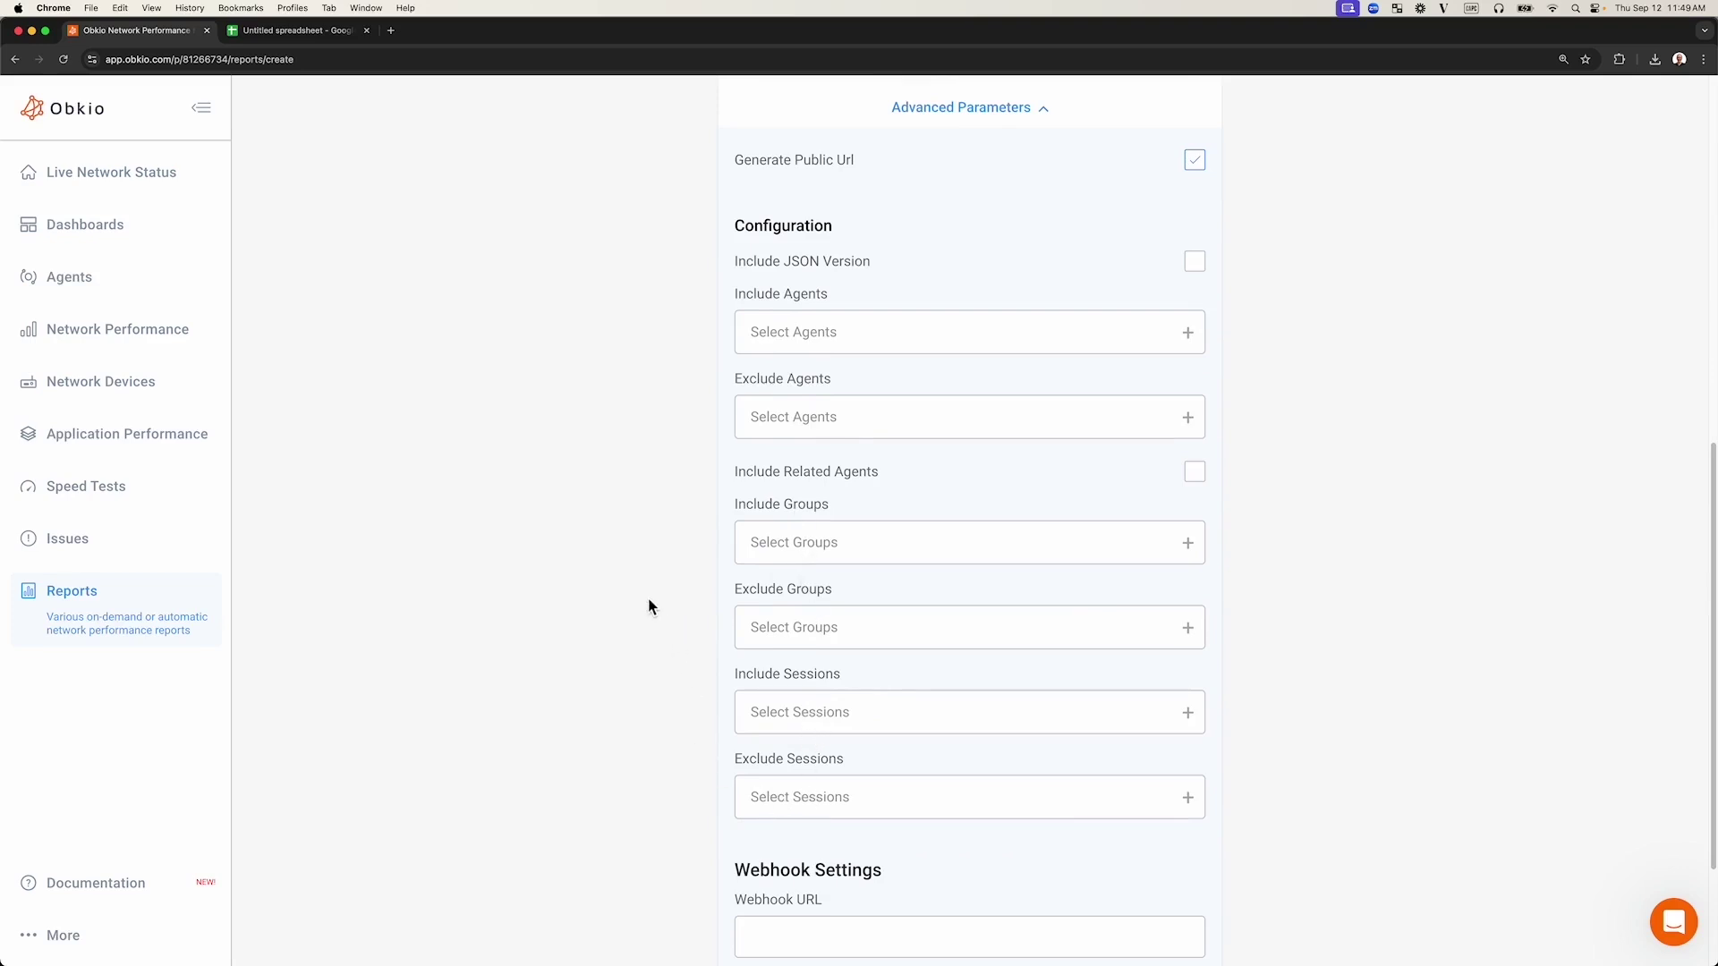
scroll(646, 606, down, 2)
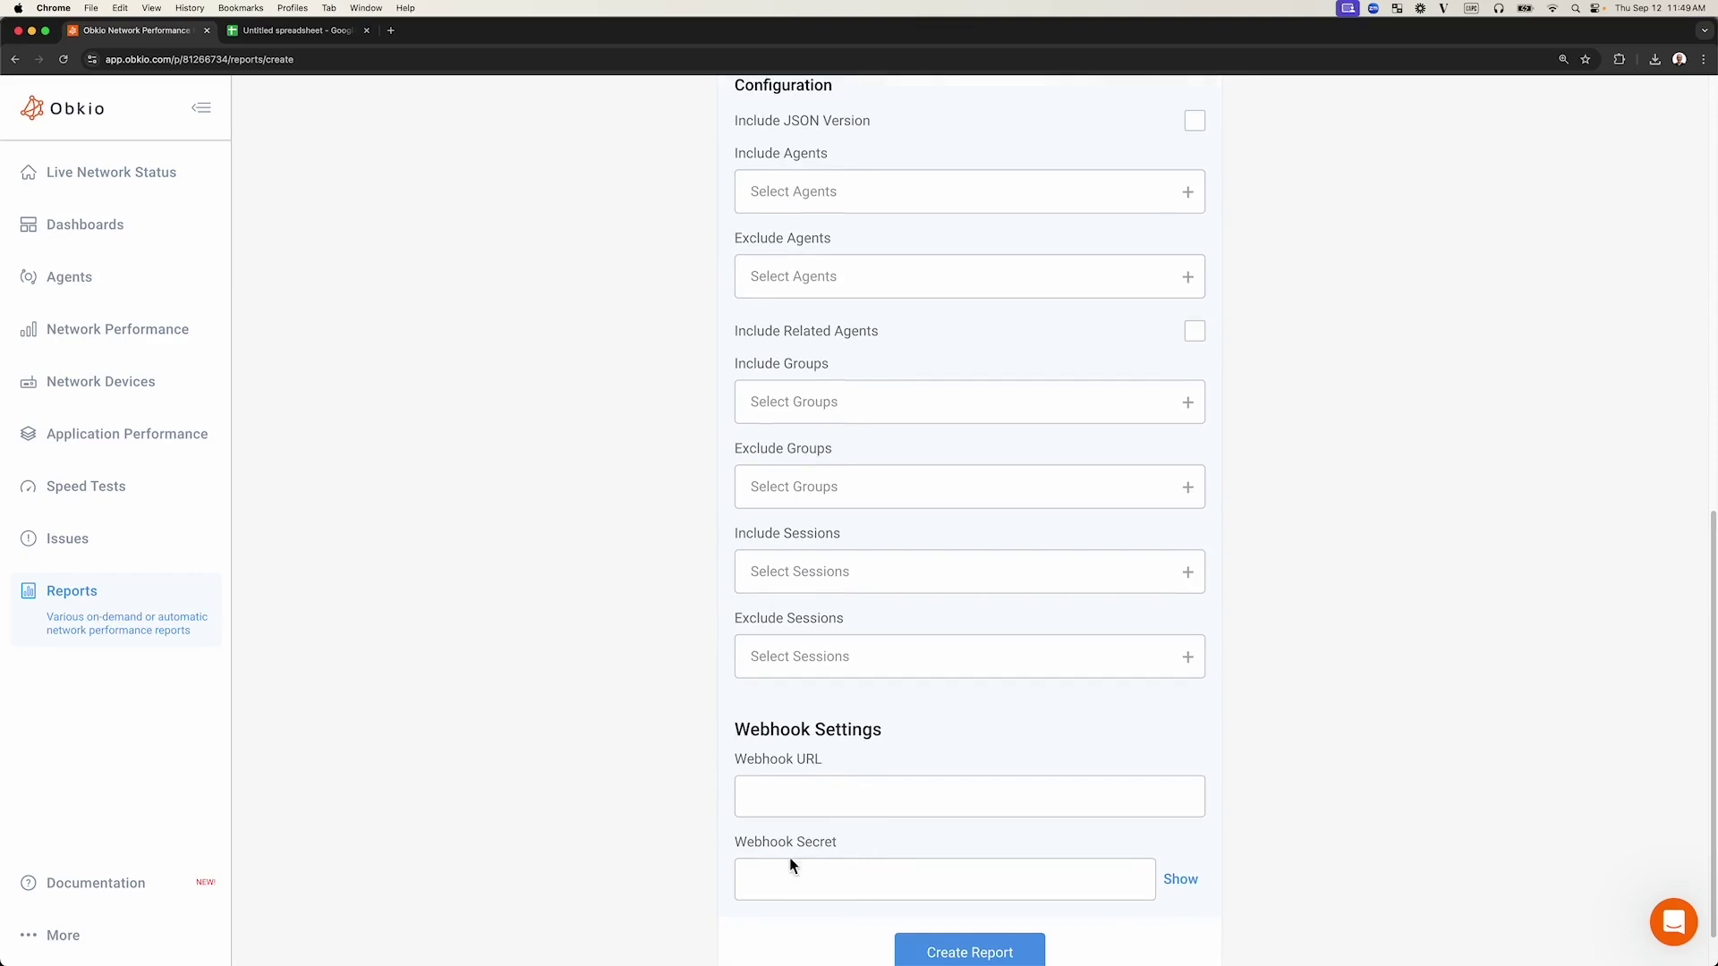
scroll(734, 878, up, 8)
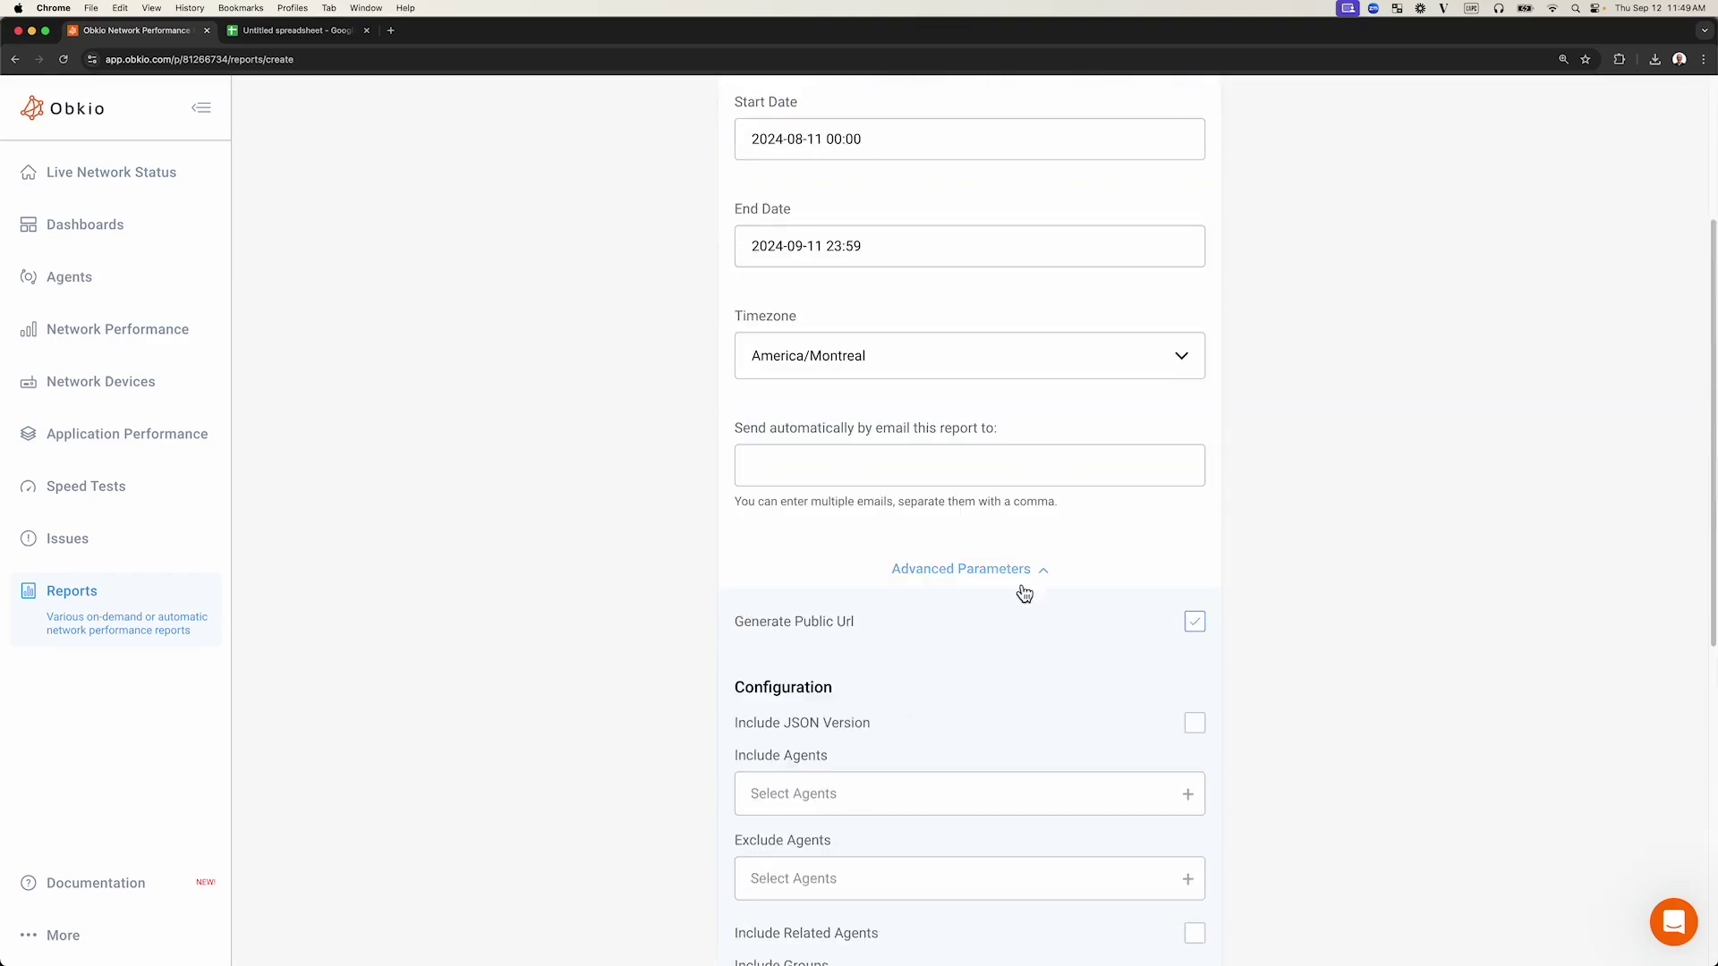
scroll(727, 579, up, 3)
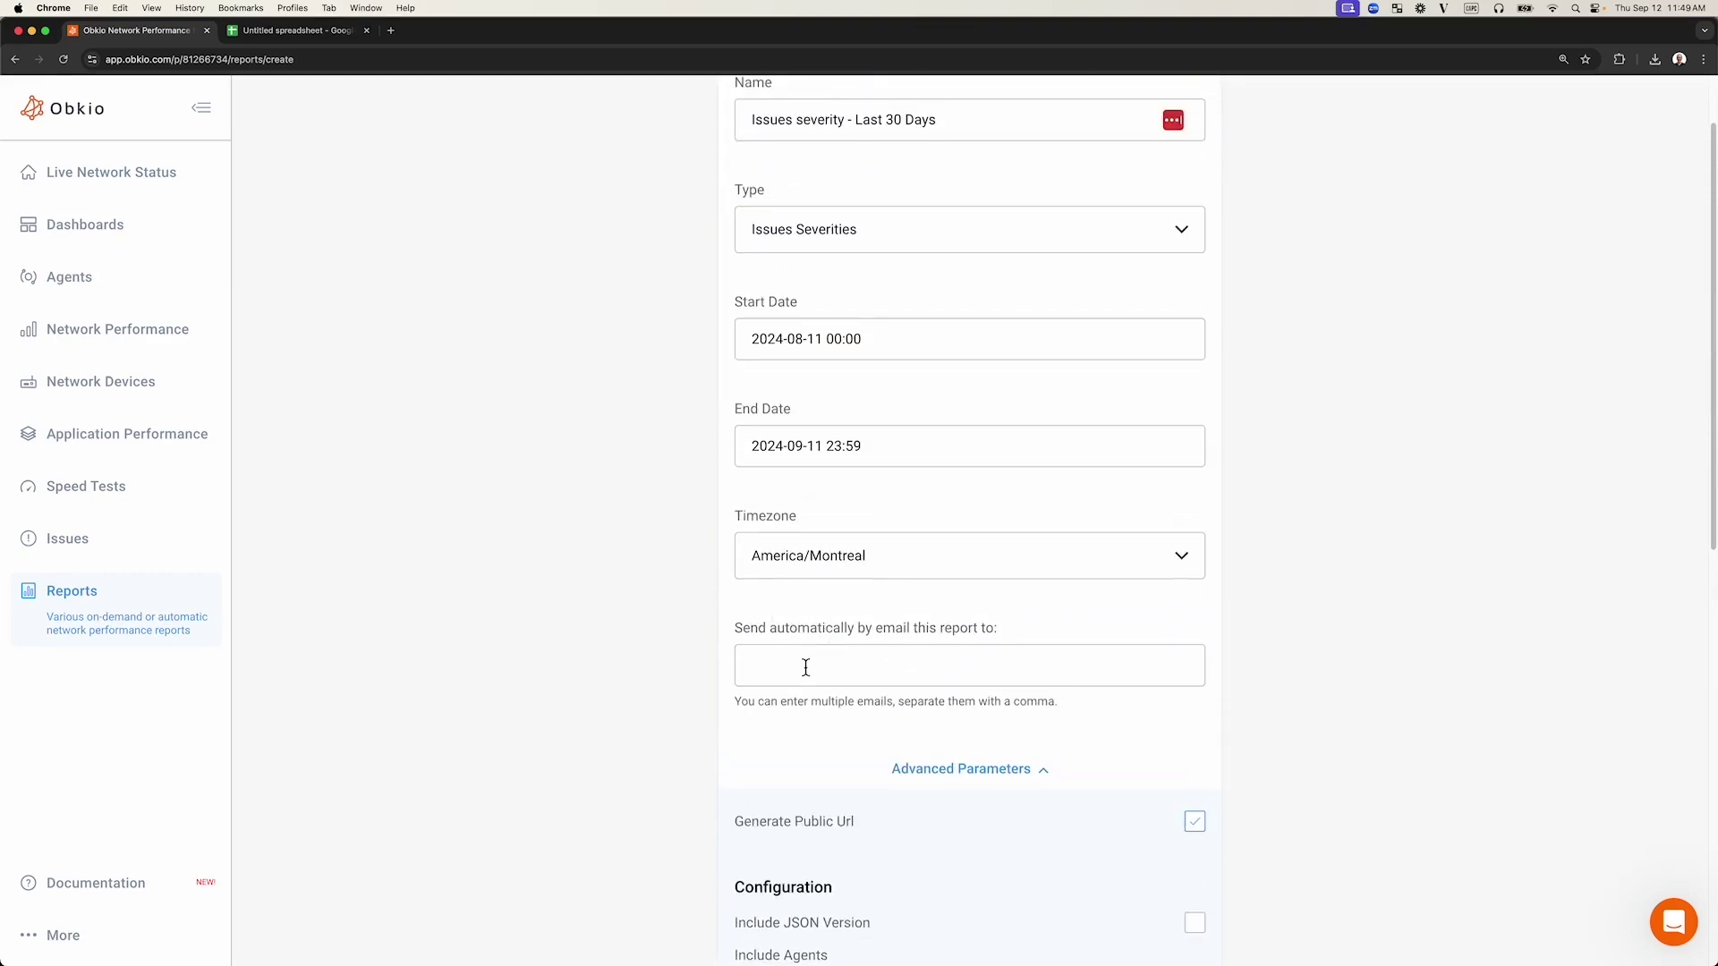
scroll(680, 662, up, 2)
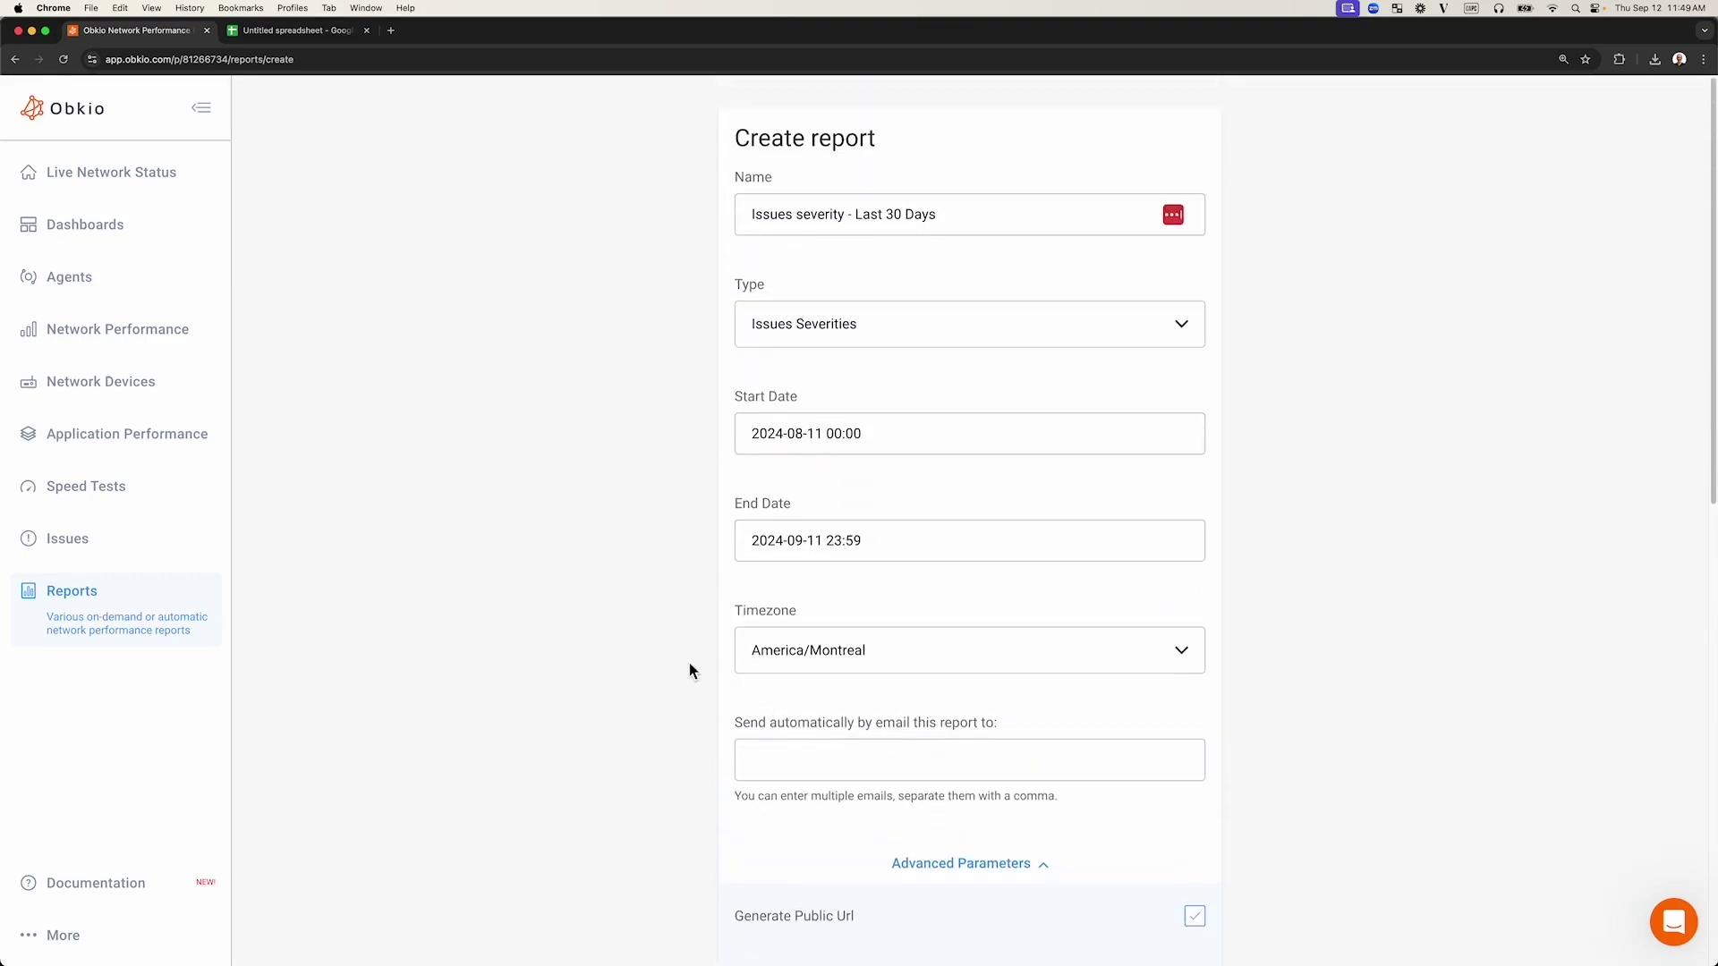
click(980, 865)
click(938, 925)
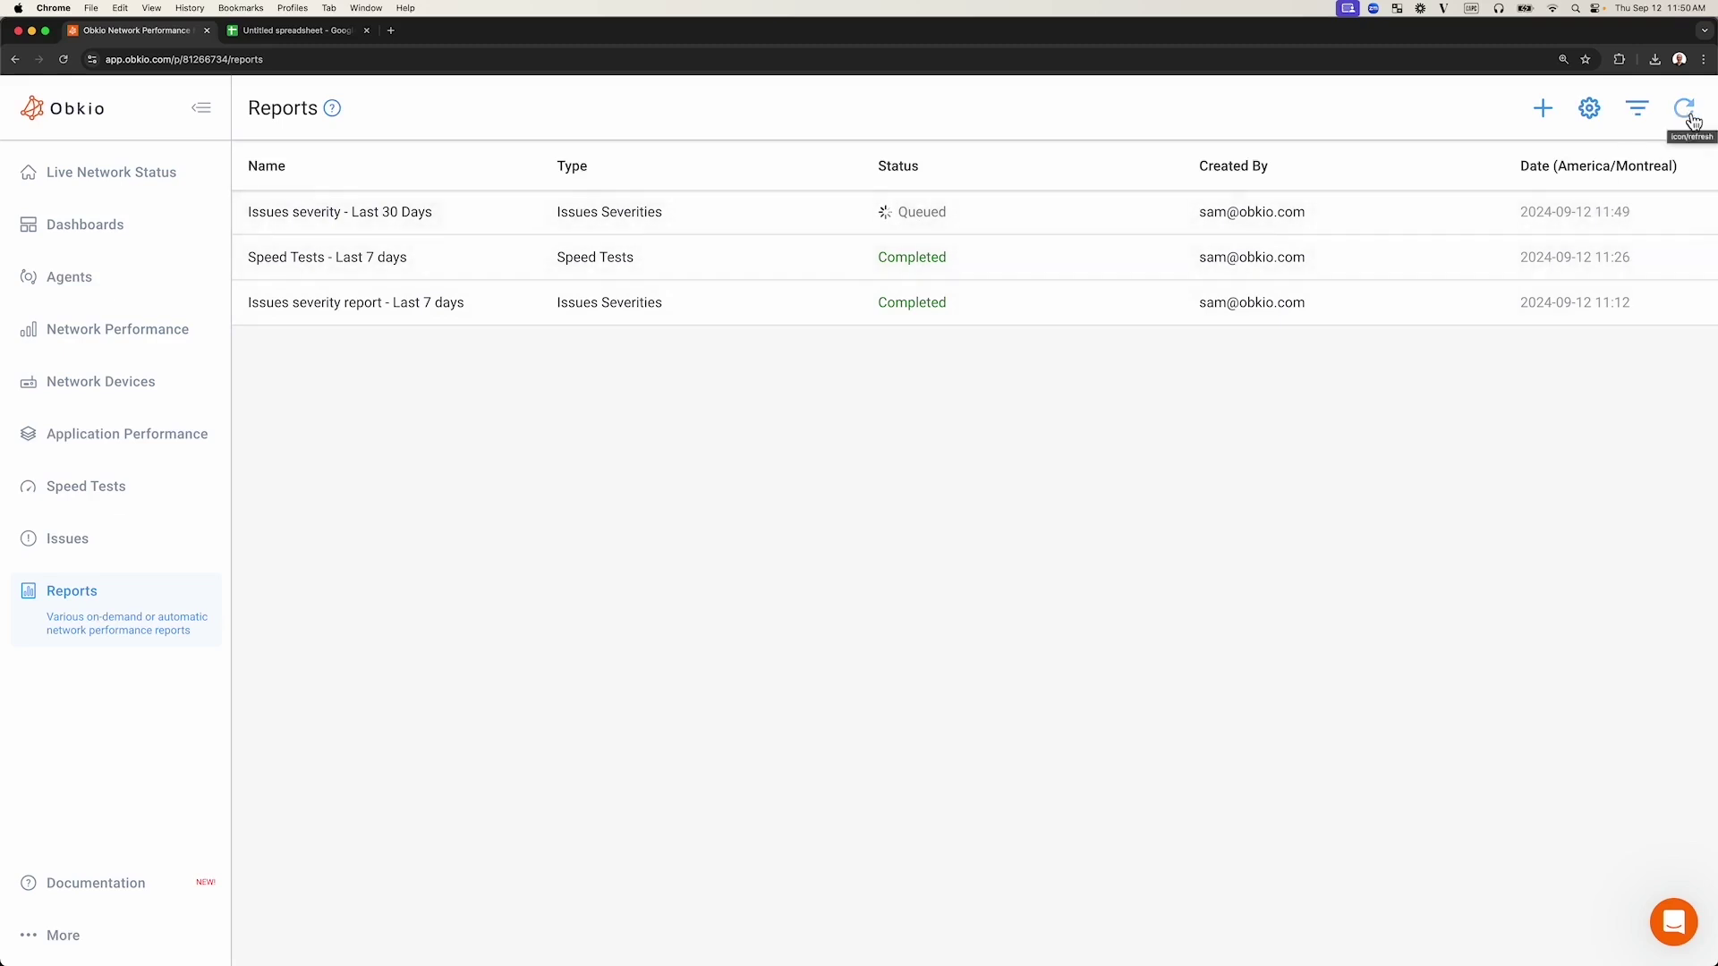
Step: Refresh the Reports list until 'Issues severity - Last 30 Days' shows Completed
click(1687, 115)
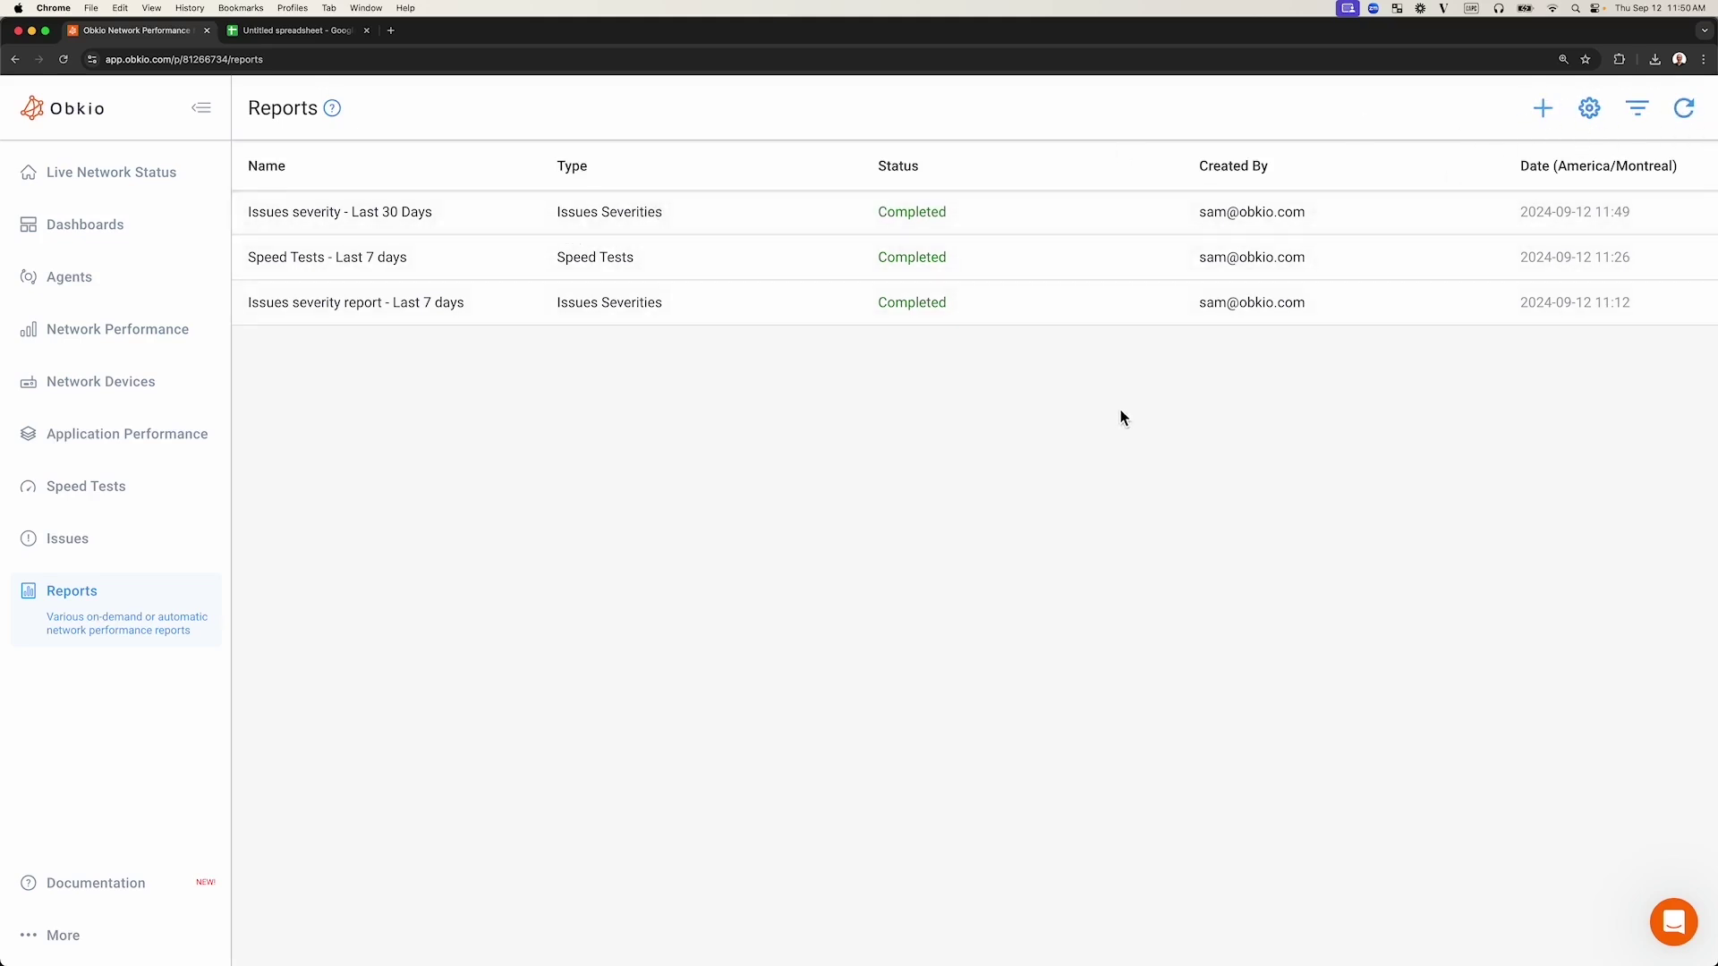
Step: Schedule a Weekly Speed Tests report named 'Speed tests - Weekly report'
click(1594, 114)
drag(256, 110, 636, 128)
click(635, 128)
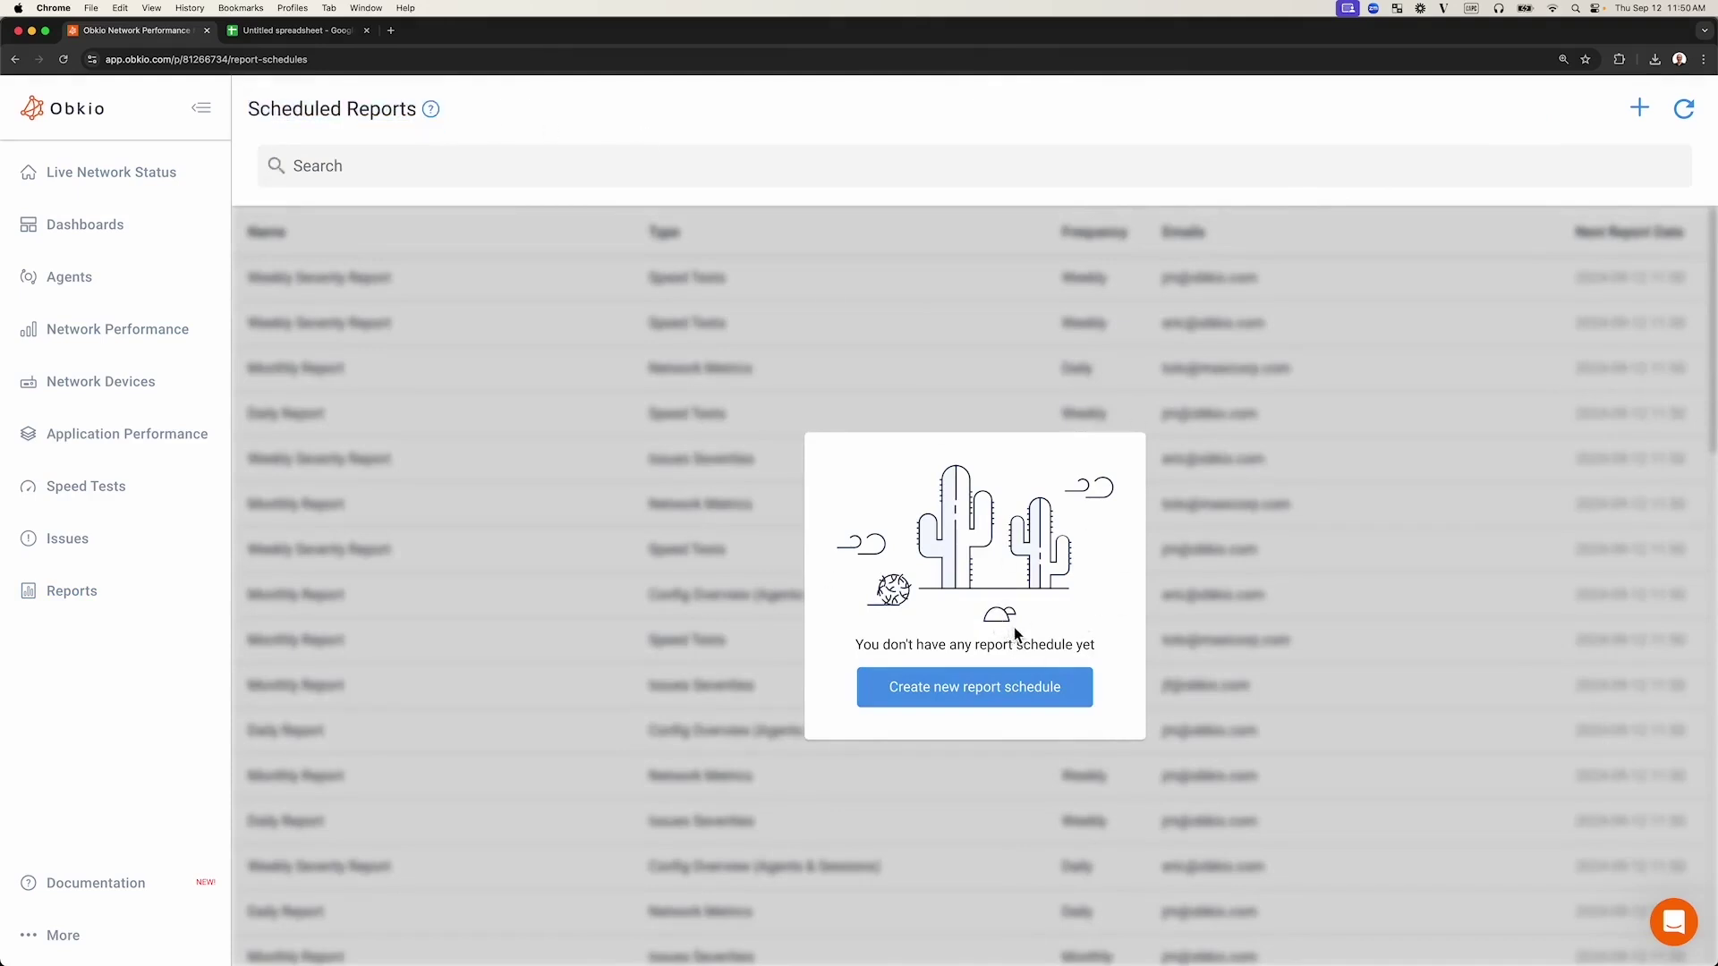
click(1638, 108)
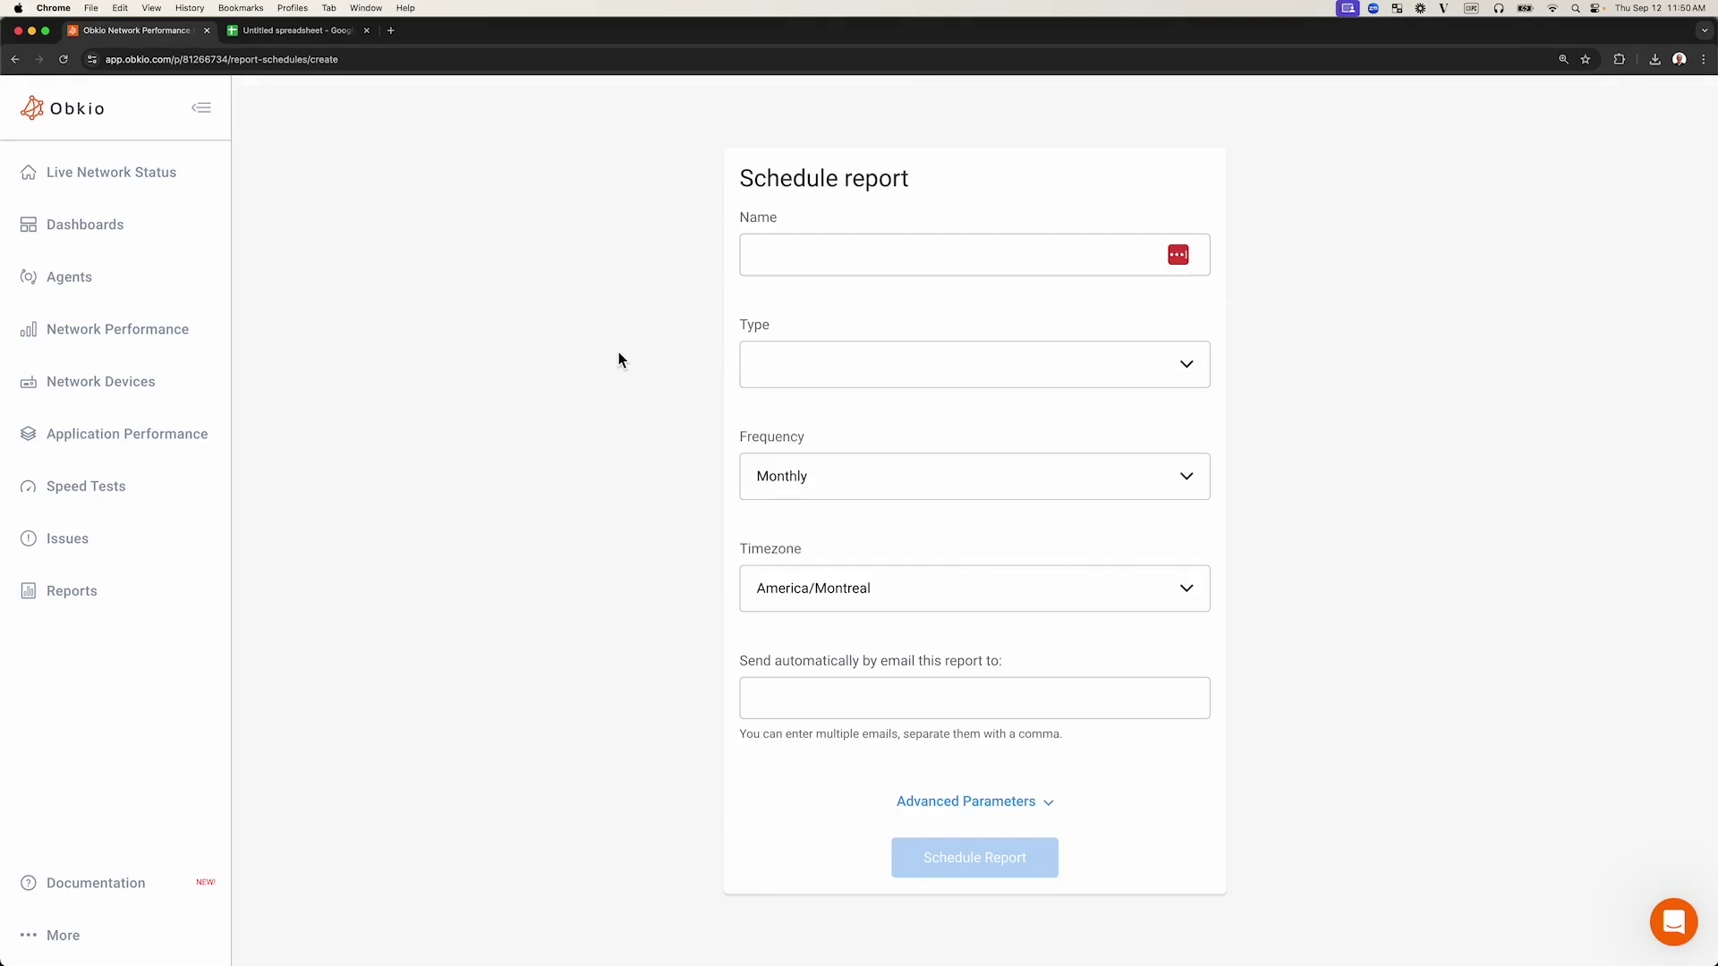
click(786, 253)
text(Spee)
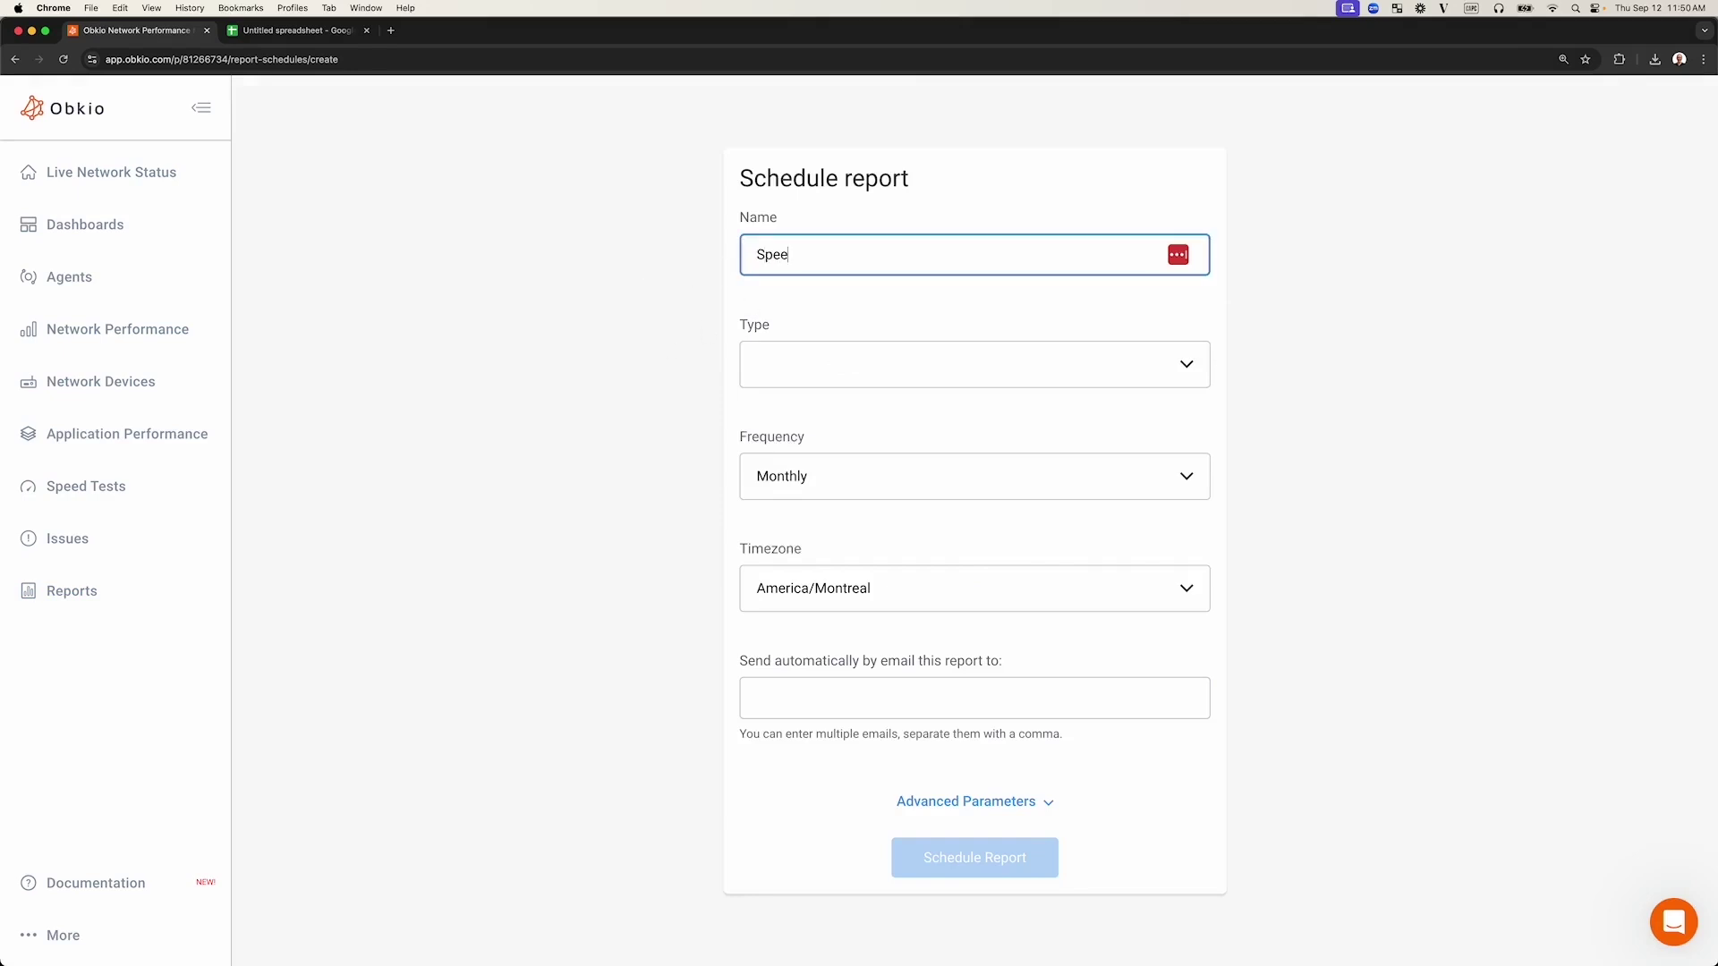
text(d tests - Weekly report)
click(792, 381)
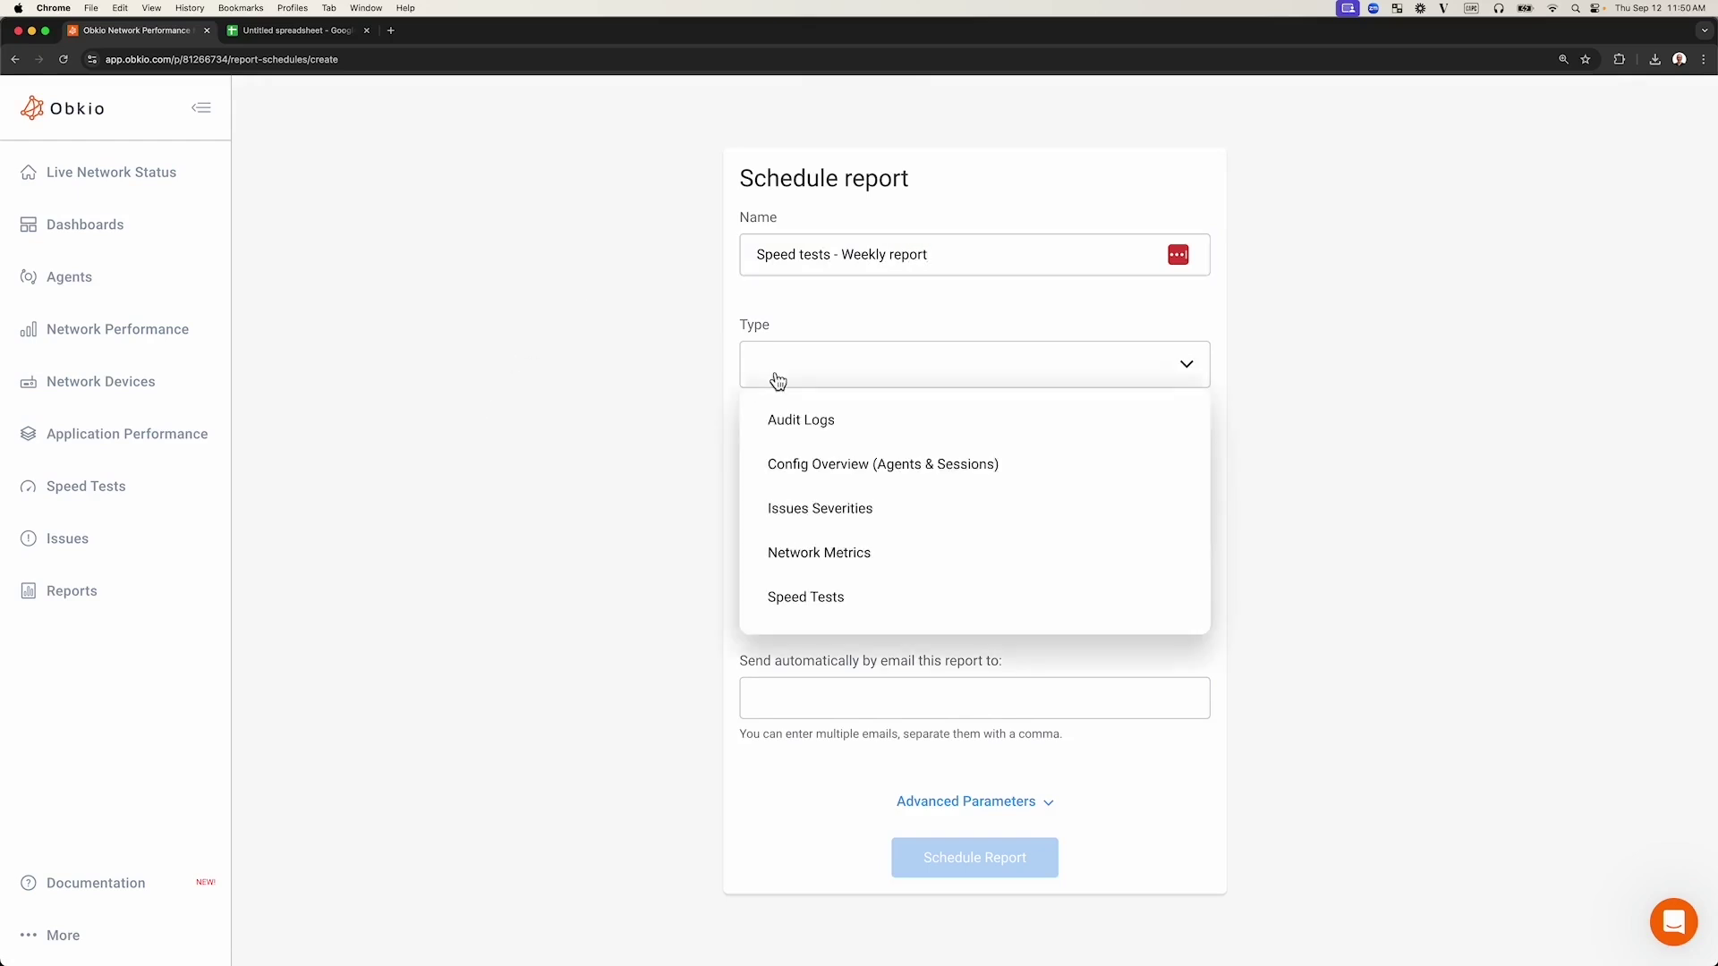
click(843, 600)
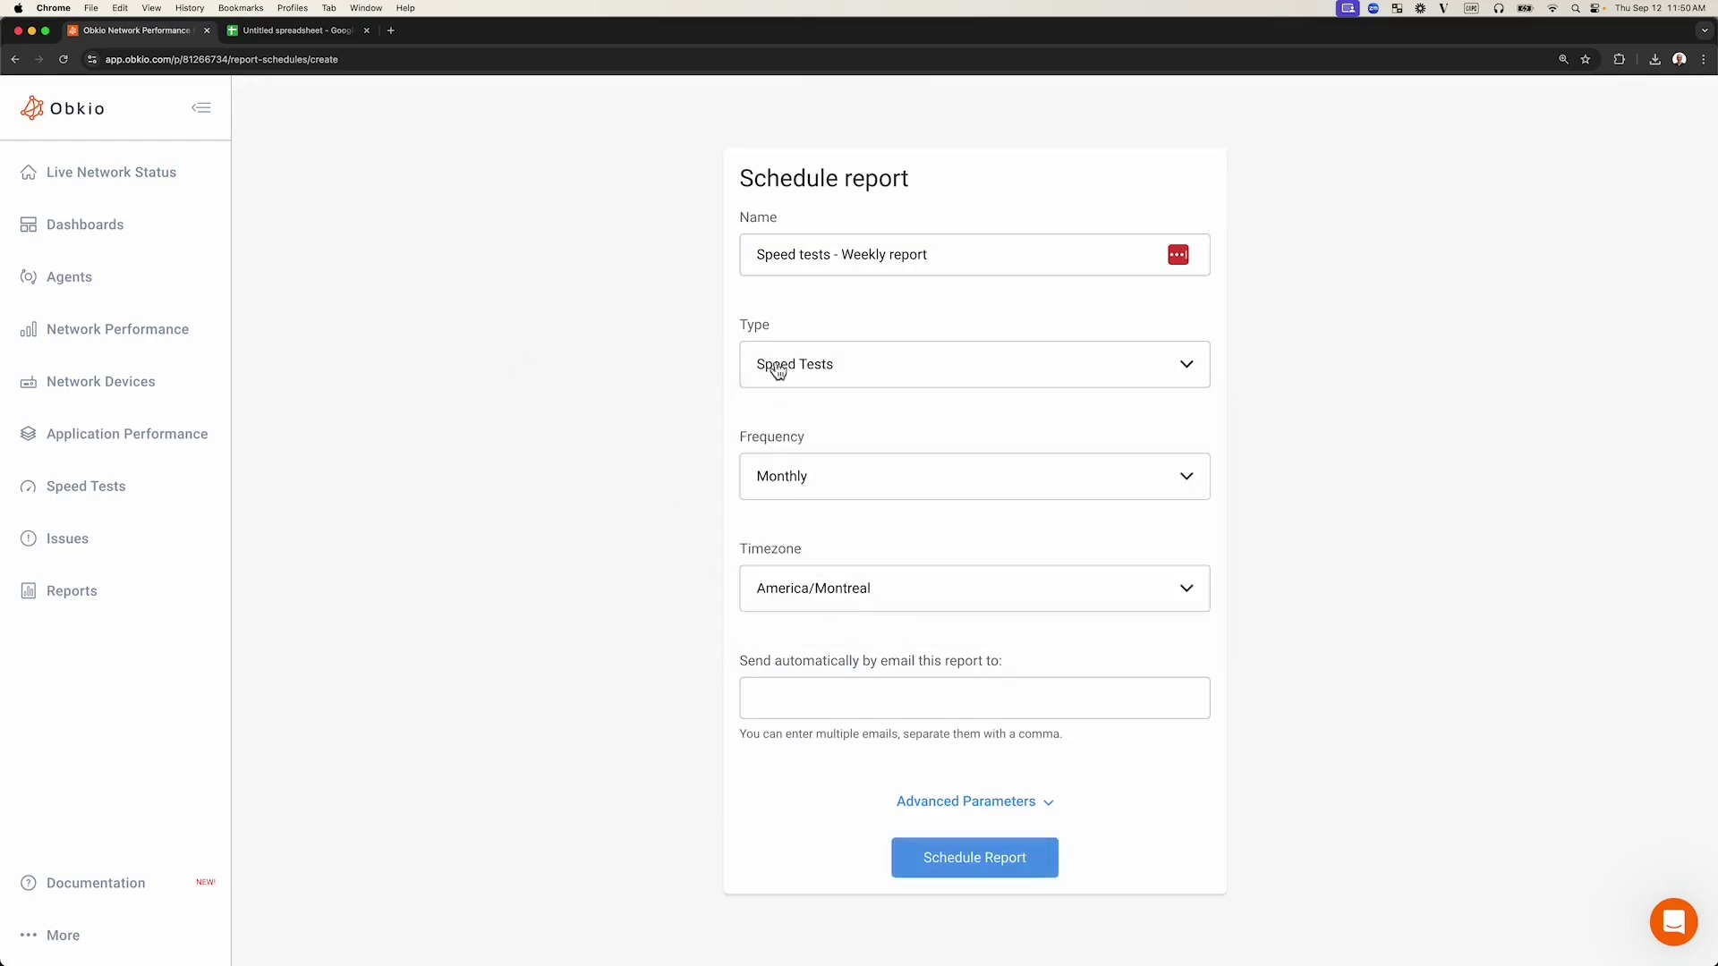
click(817, 481)
click(814, 597)
click(953, 873)
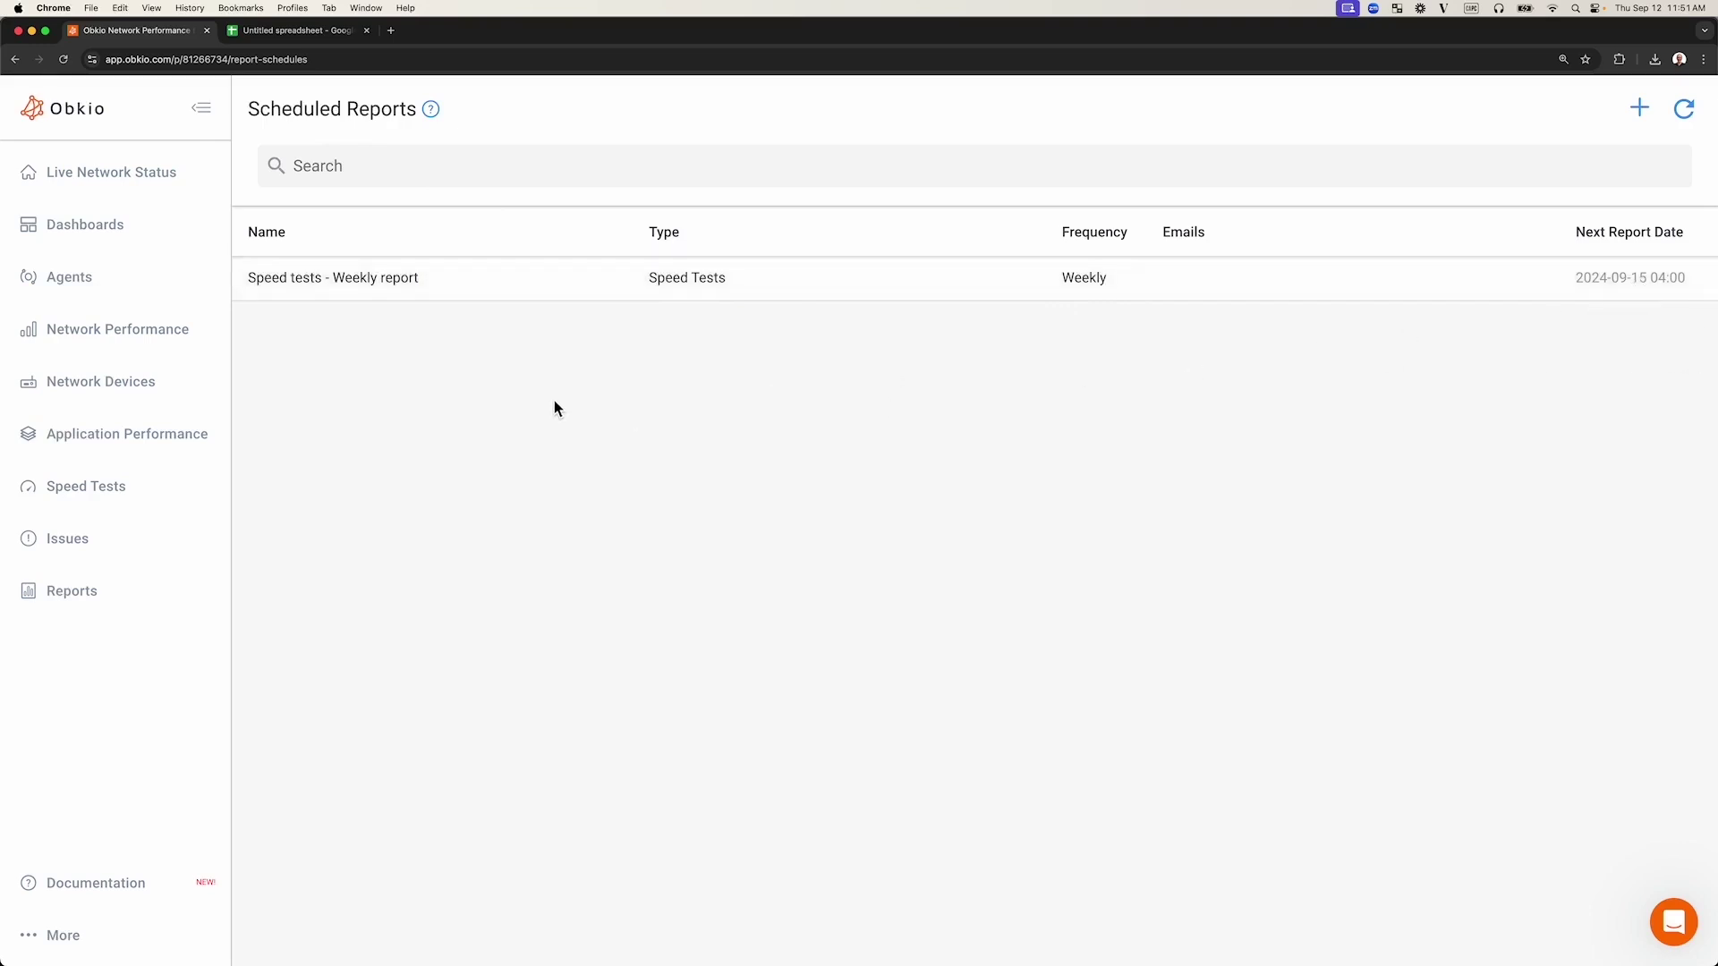
click(74, 626)
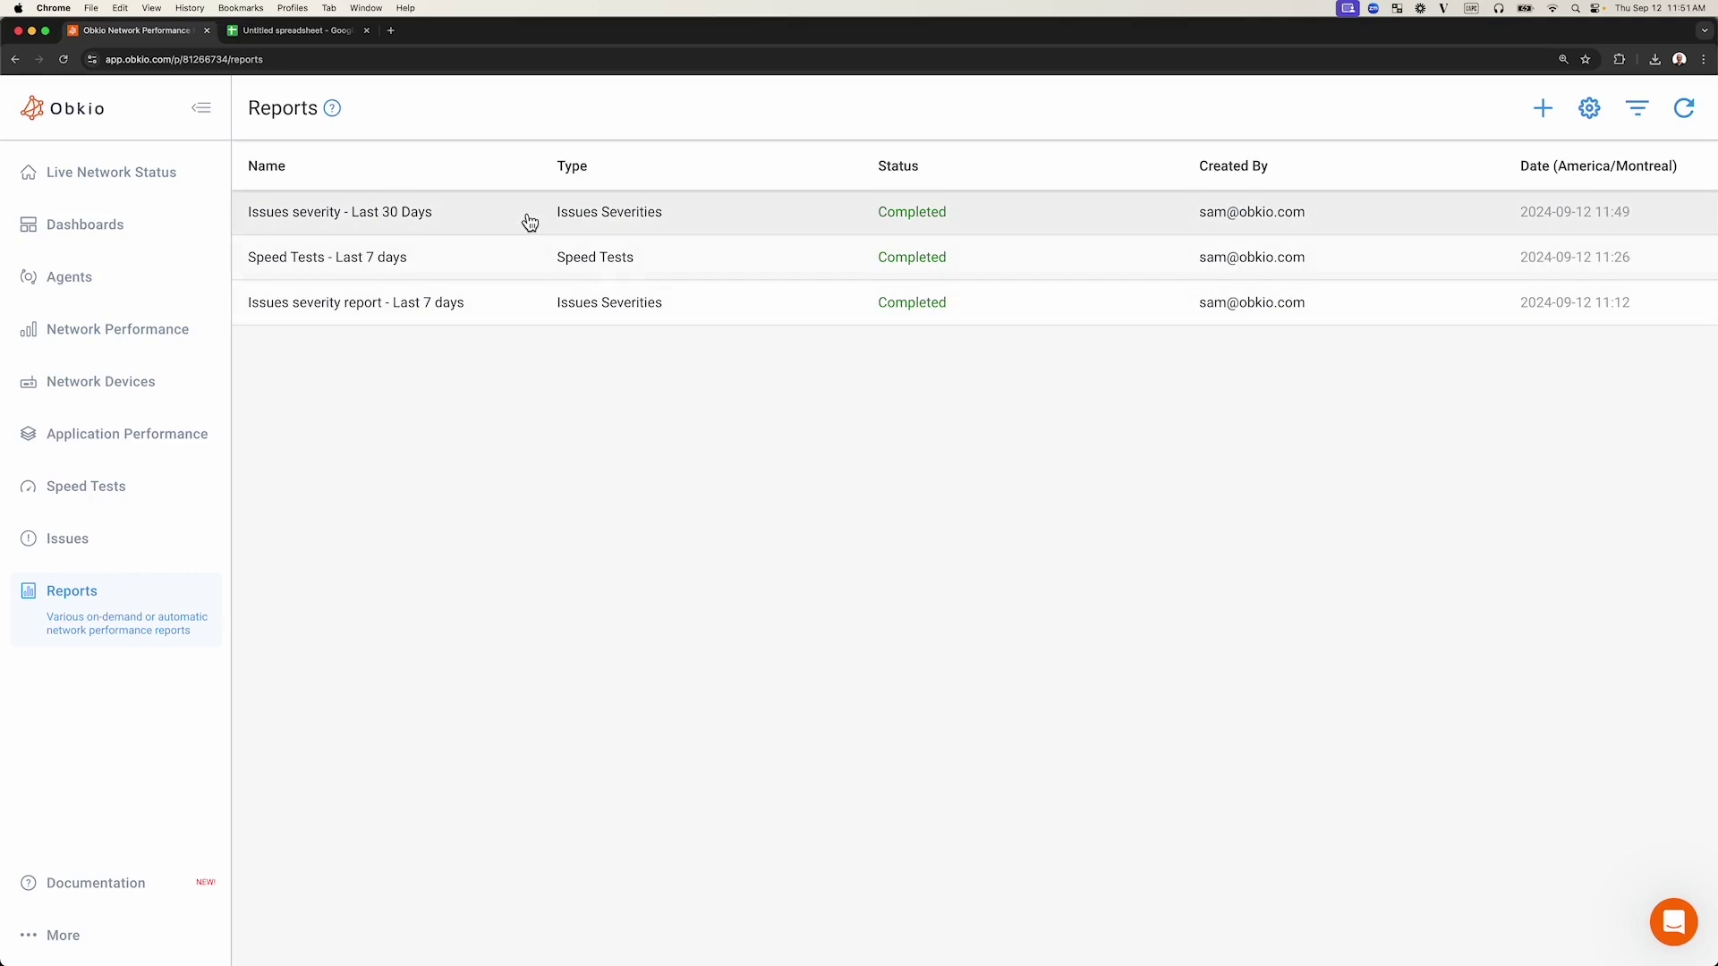
Step: Open the 'Issues severity - Last 30 Days' report and check its created, start and end dates
click(483, 226)
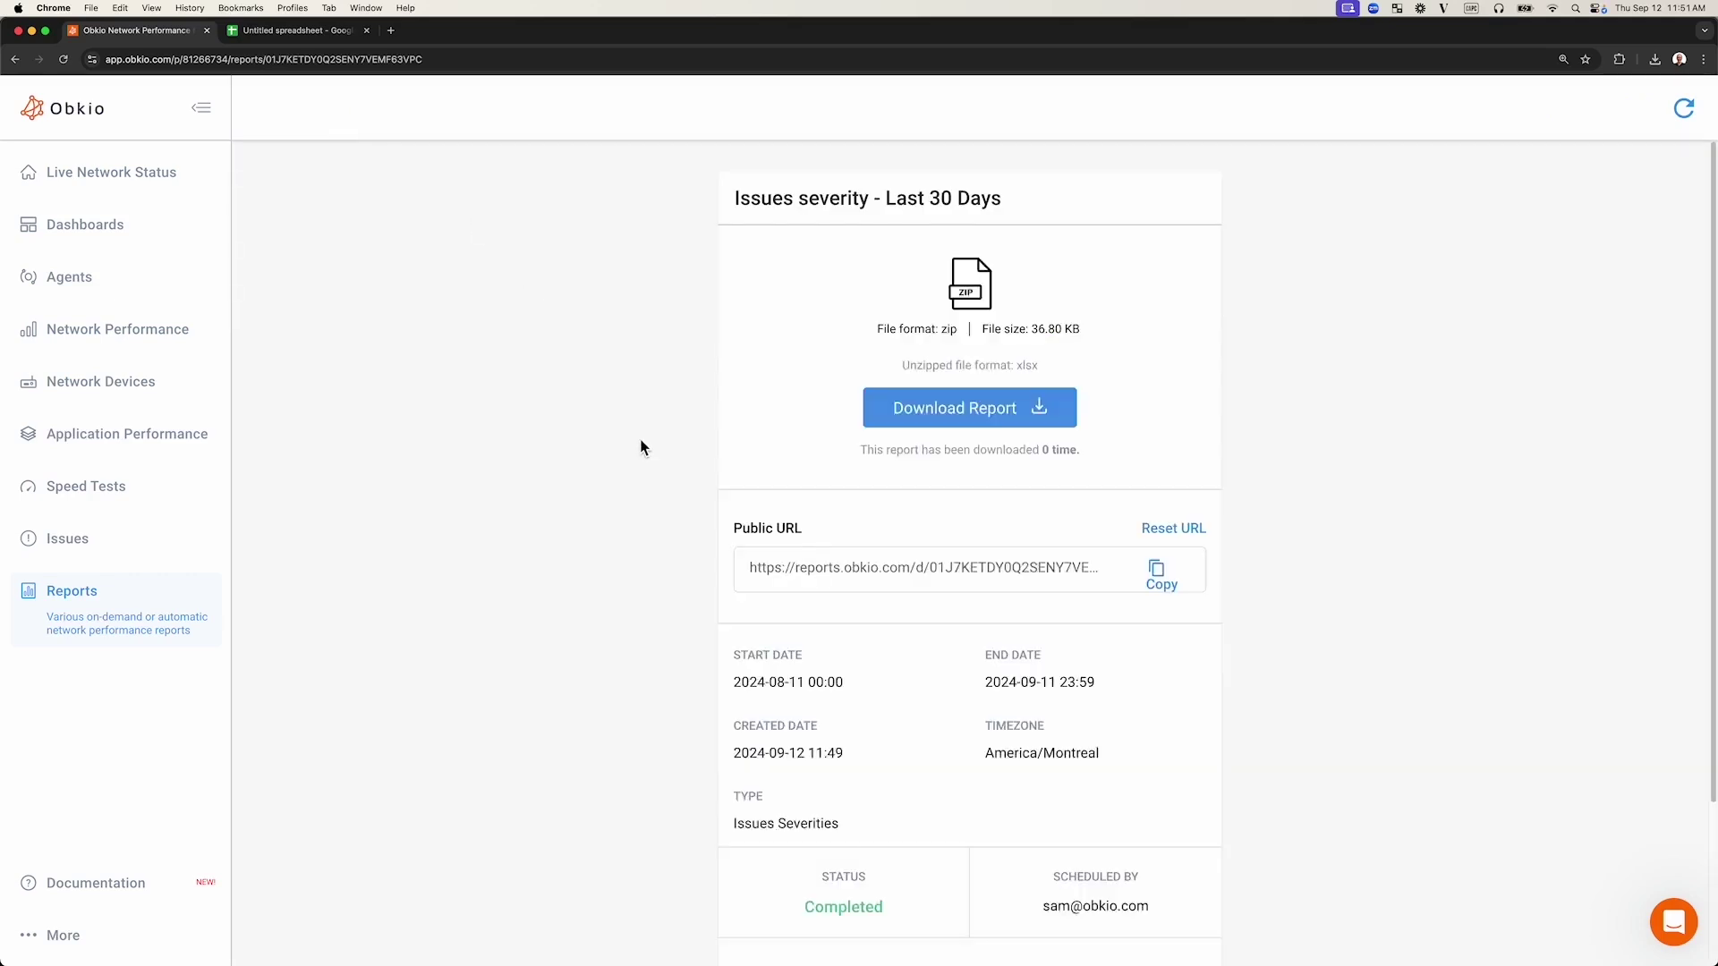
scroll(642, 448, down, 2)
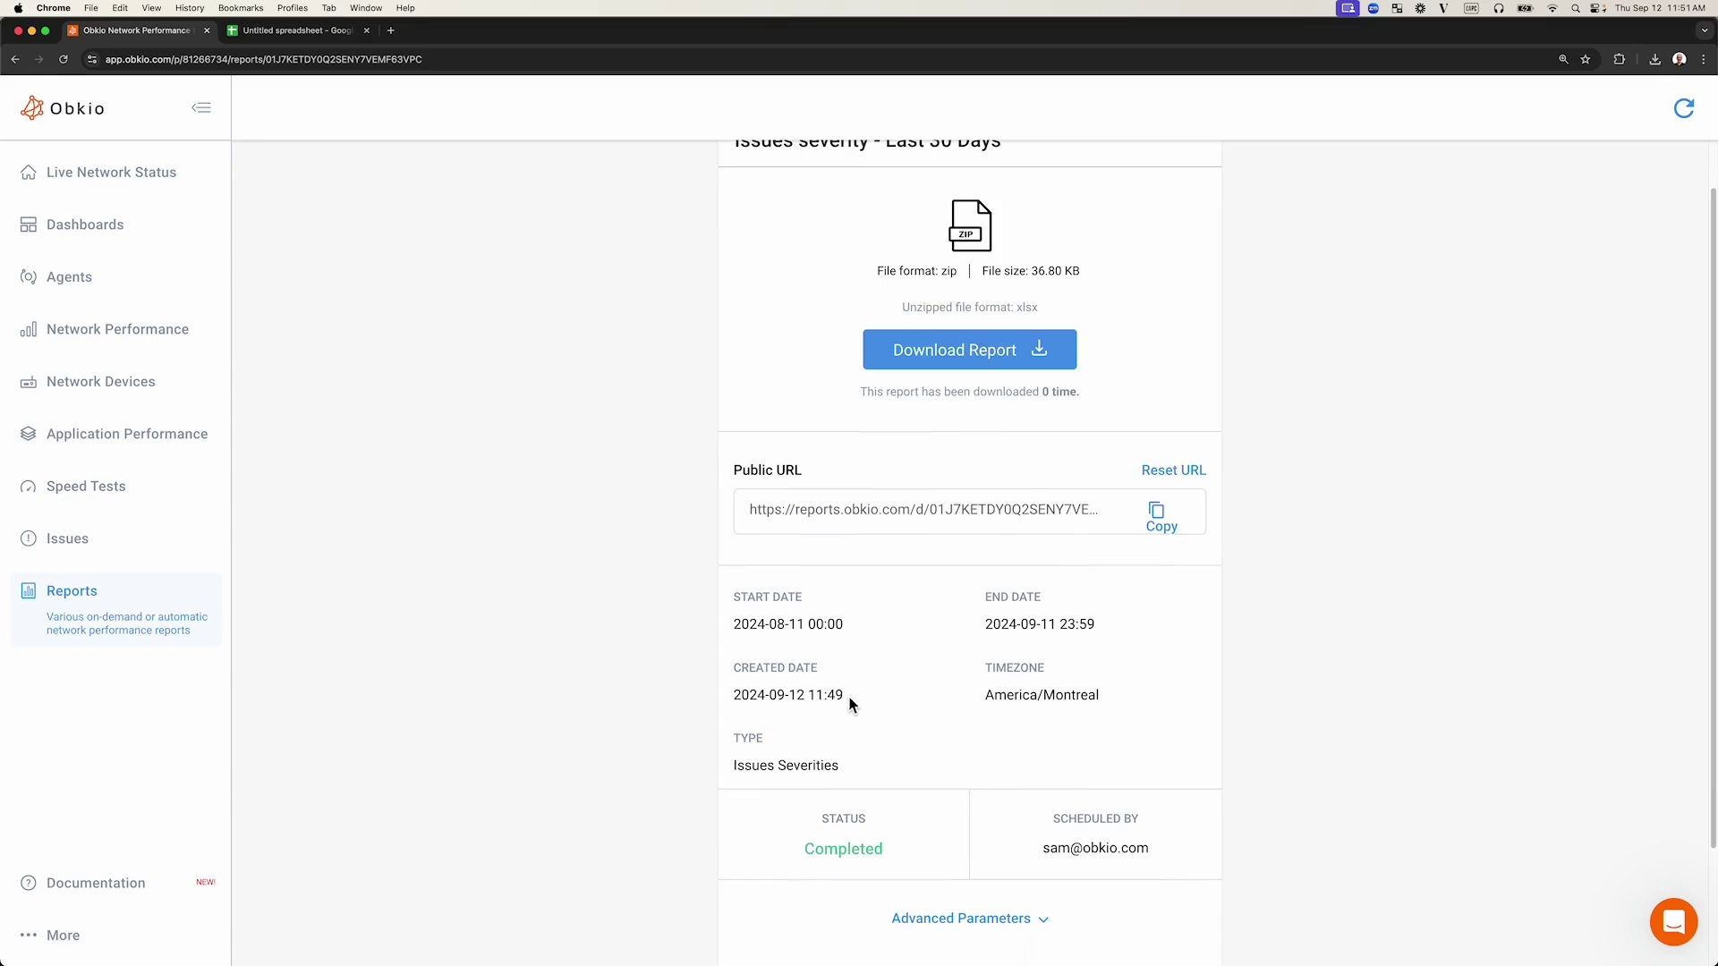
drag(850, 696, 748, 700)
click(700, 675)
drag(1095, 627, 719, 620)
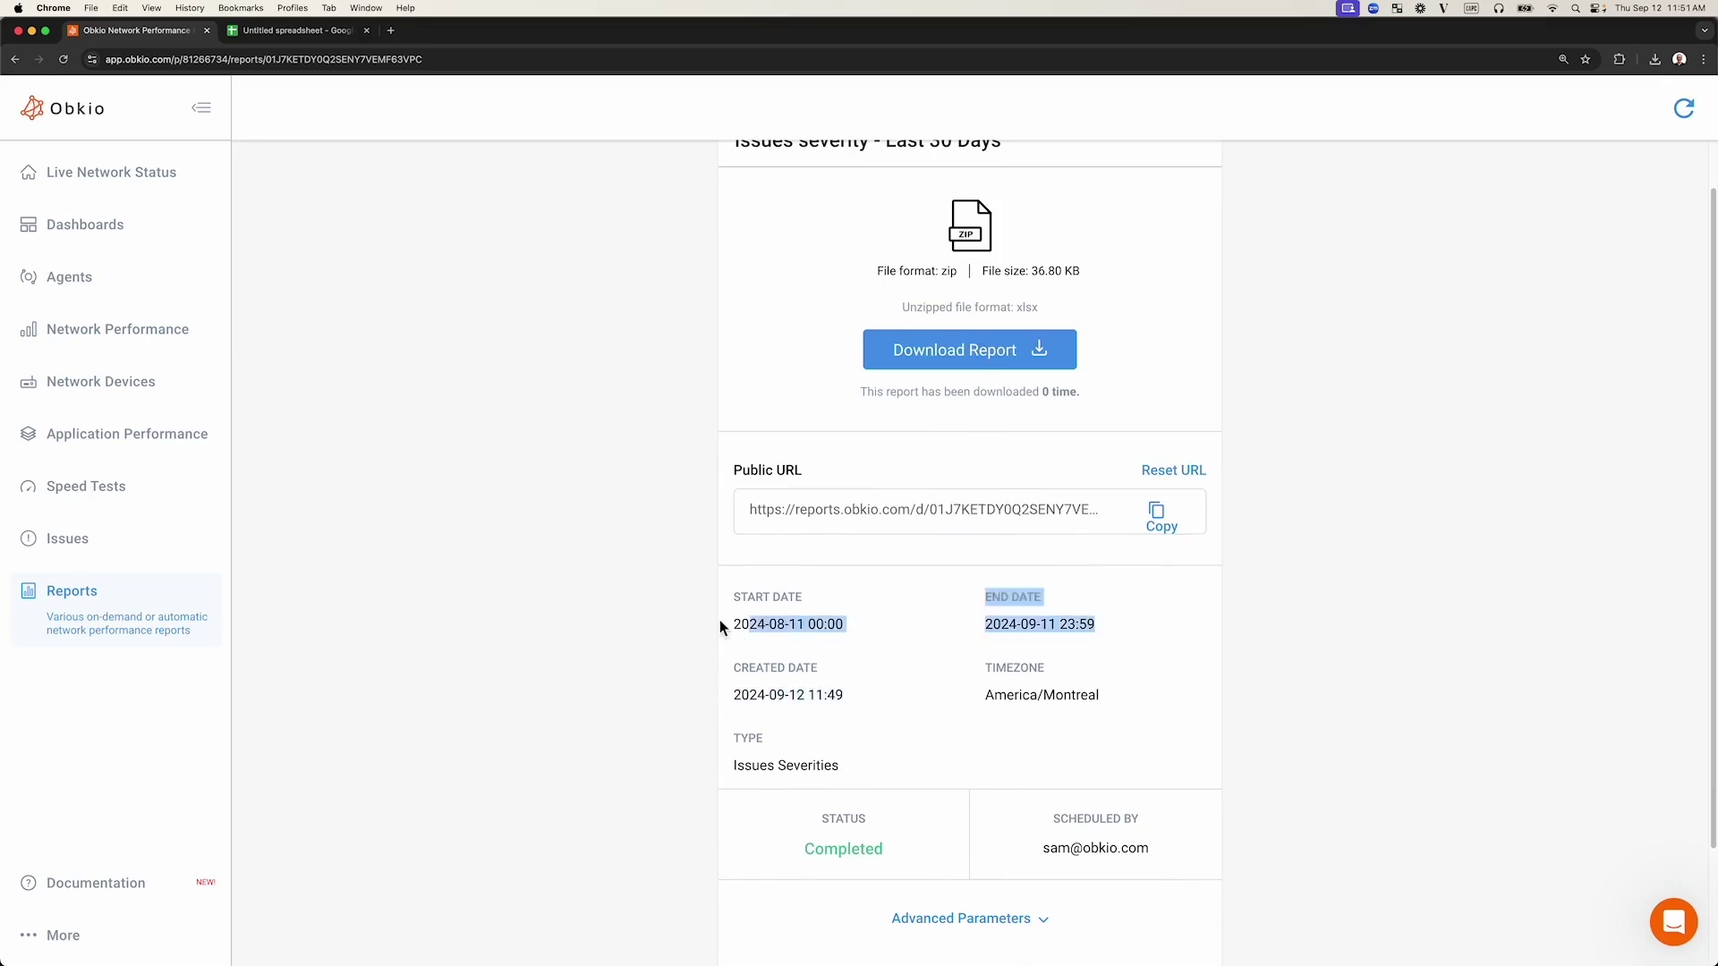
scroll(771, 540, down, 1)
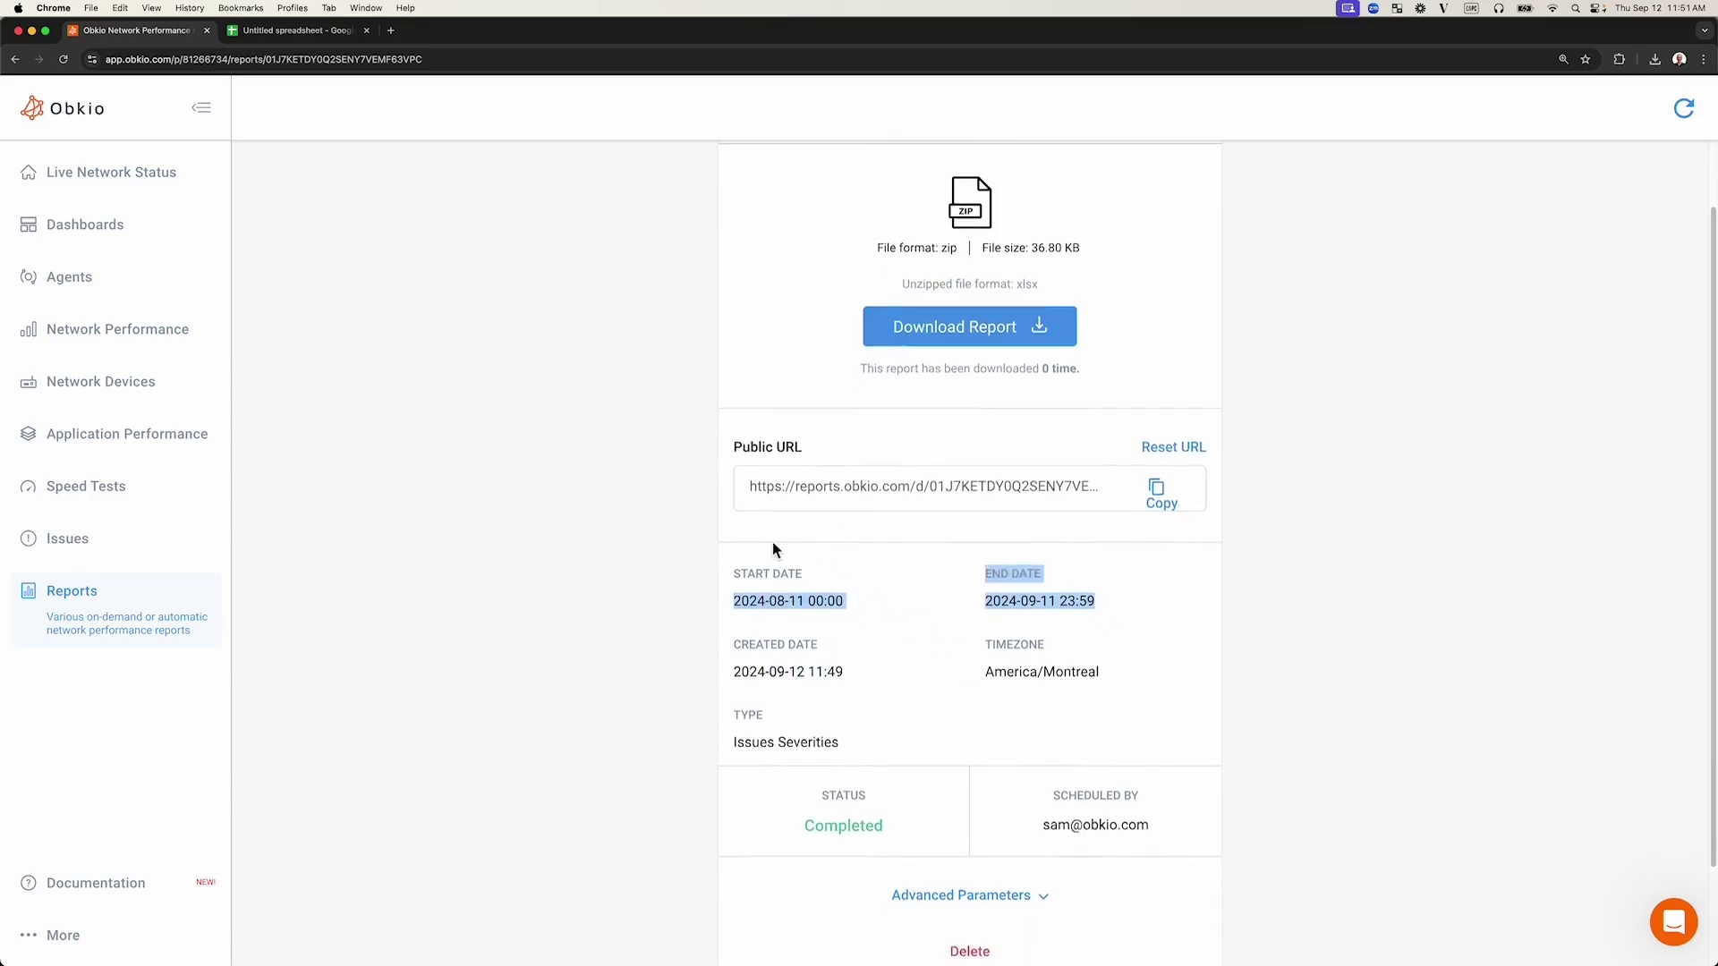
scroll(626, 483, up, 3)
click(627, 479)
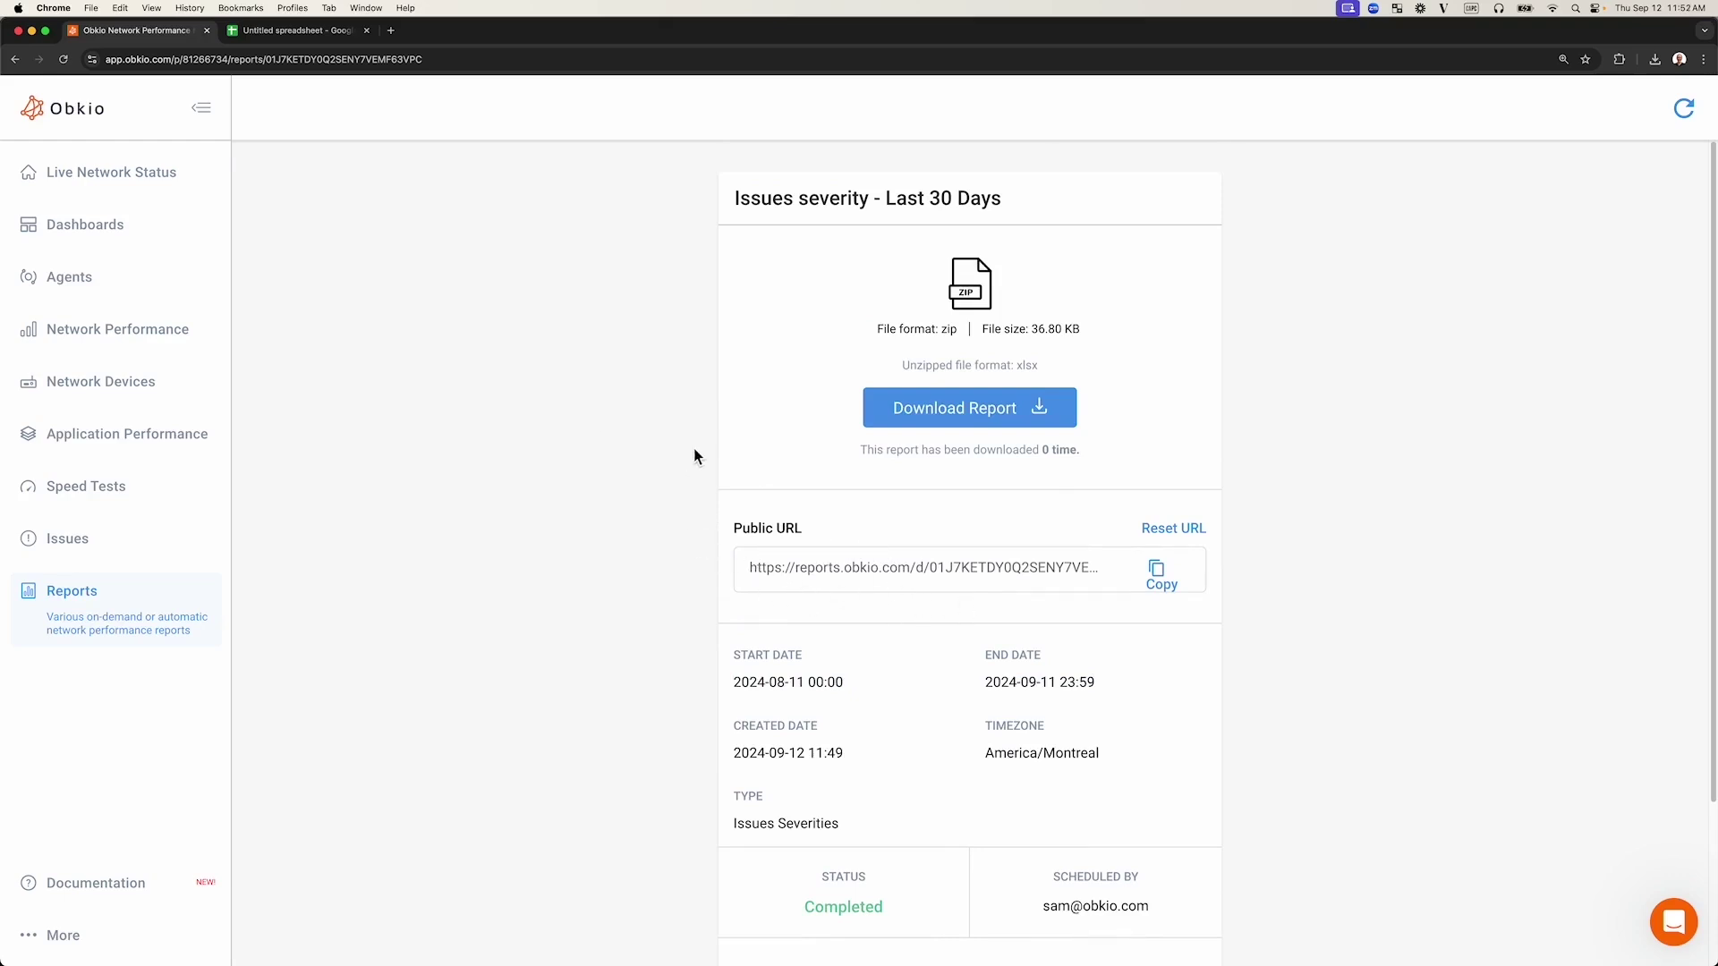
Step: Download the zipped Issues severity report file
click(957, 417)
scroll(669, 465, down, 1)
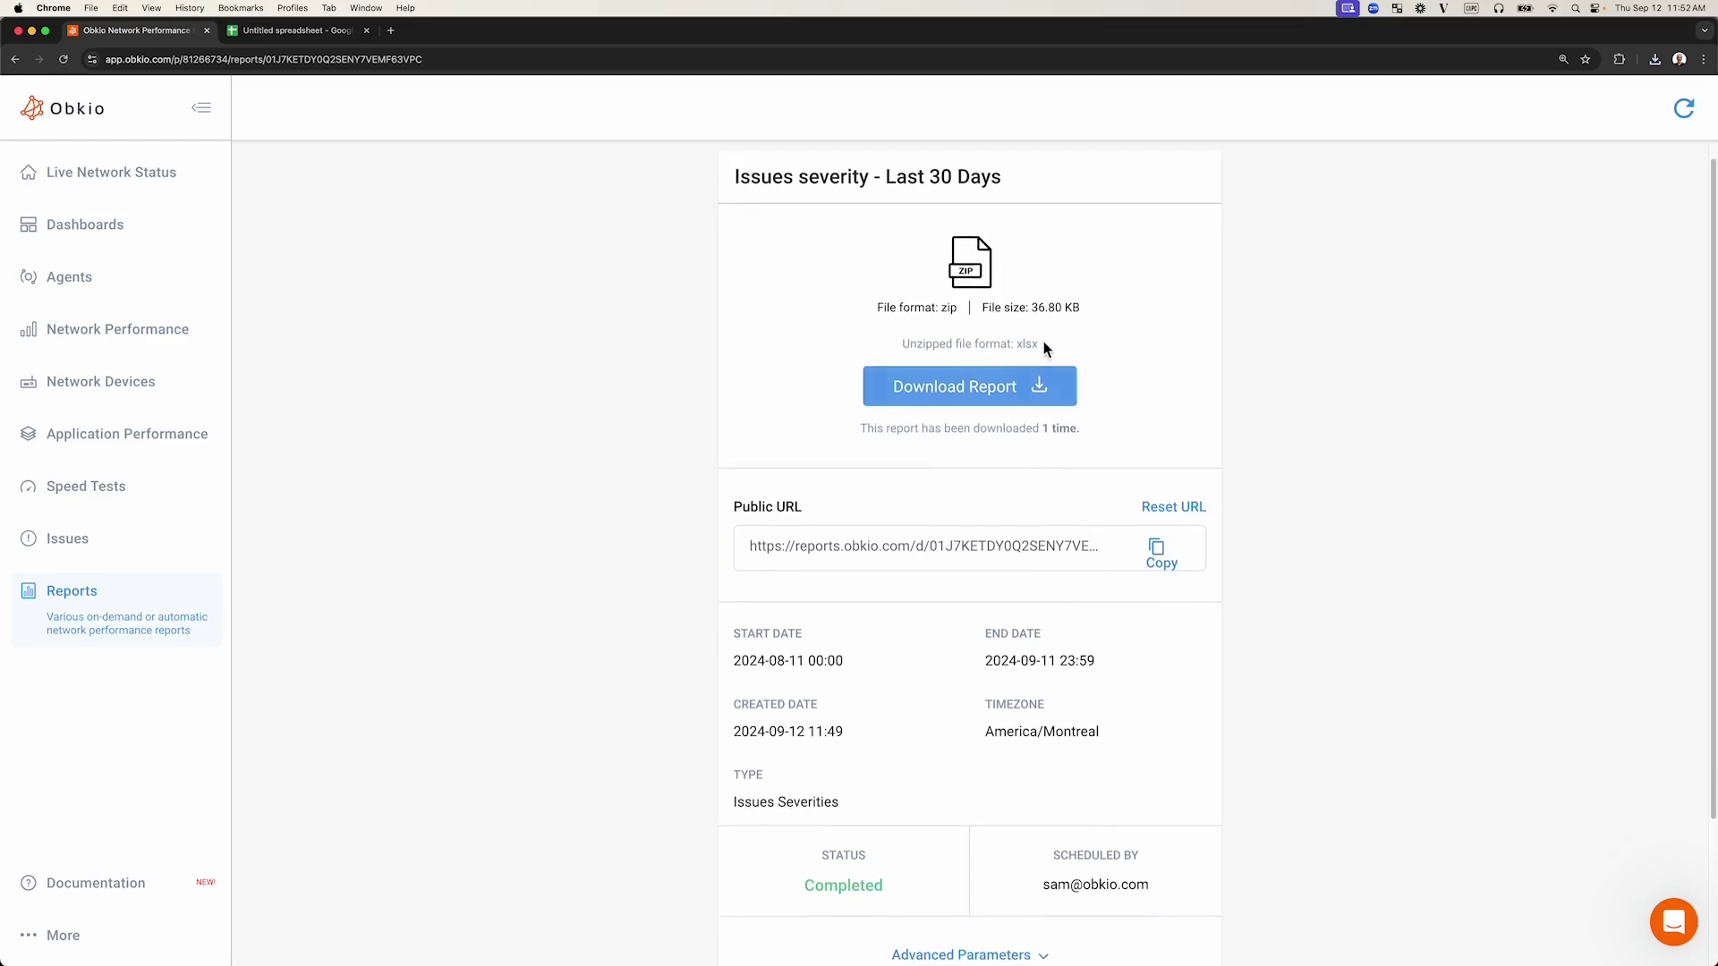
scroll(751, 427, down, 2)
scroll(736, 430, up, 3)
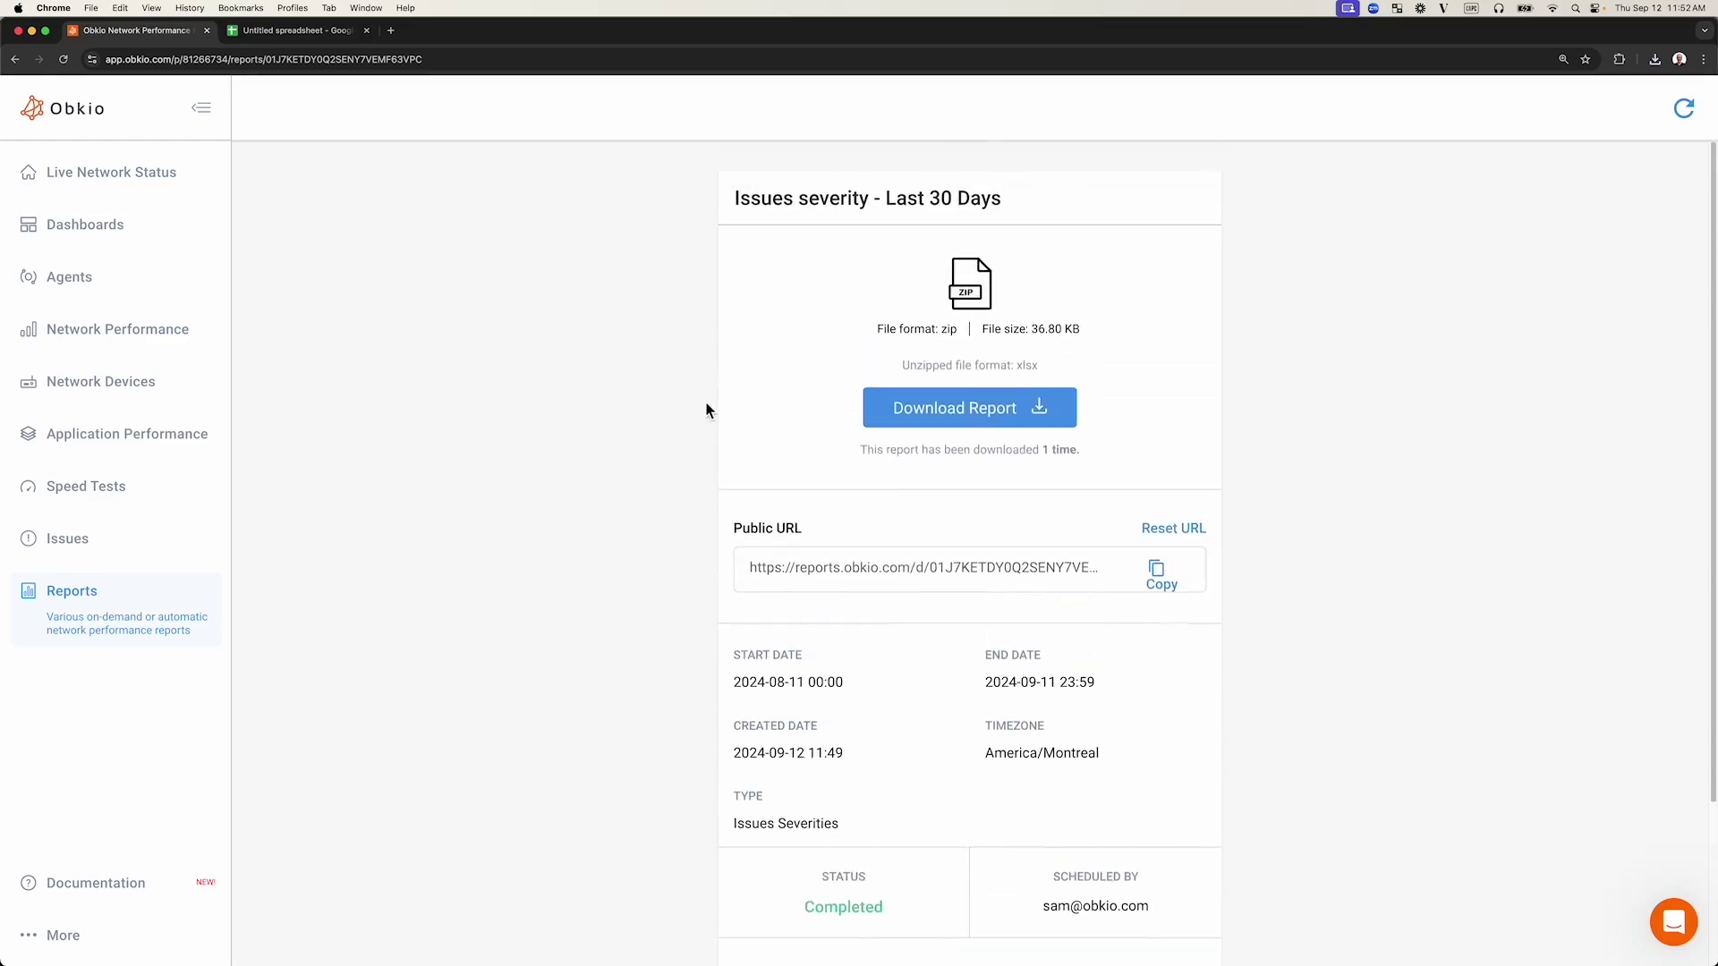
Step: In Google Sheets, check the Summary sheet's start, end and timezone values, then view the Agents sheet
click(303, 36)
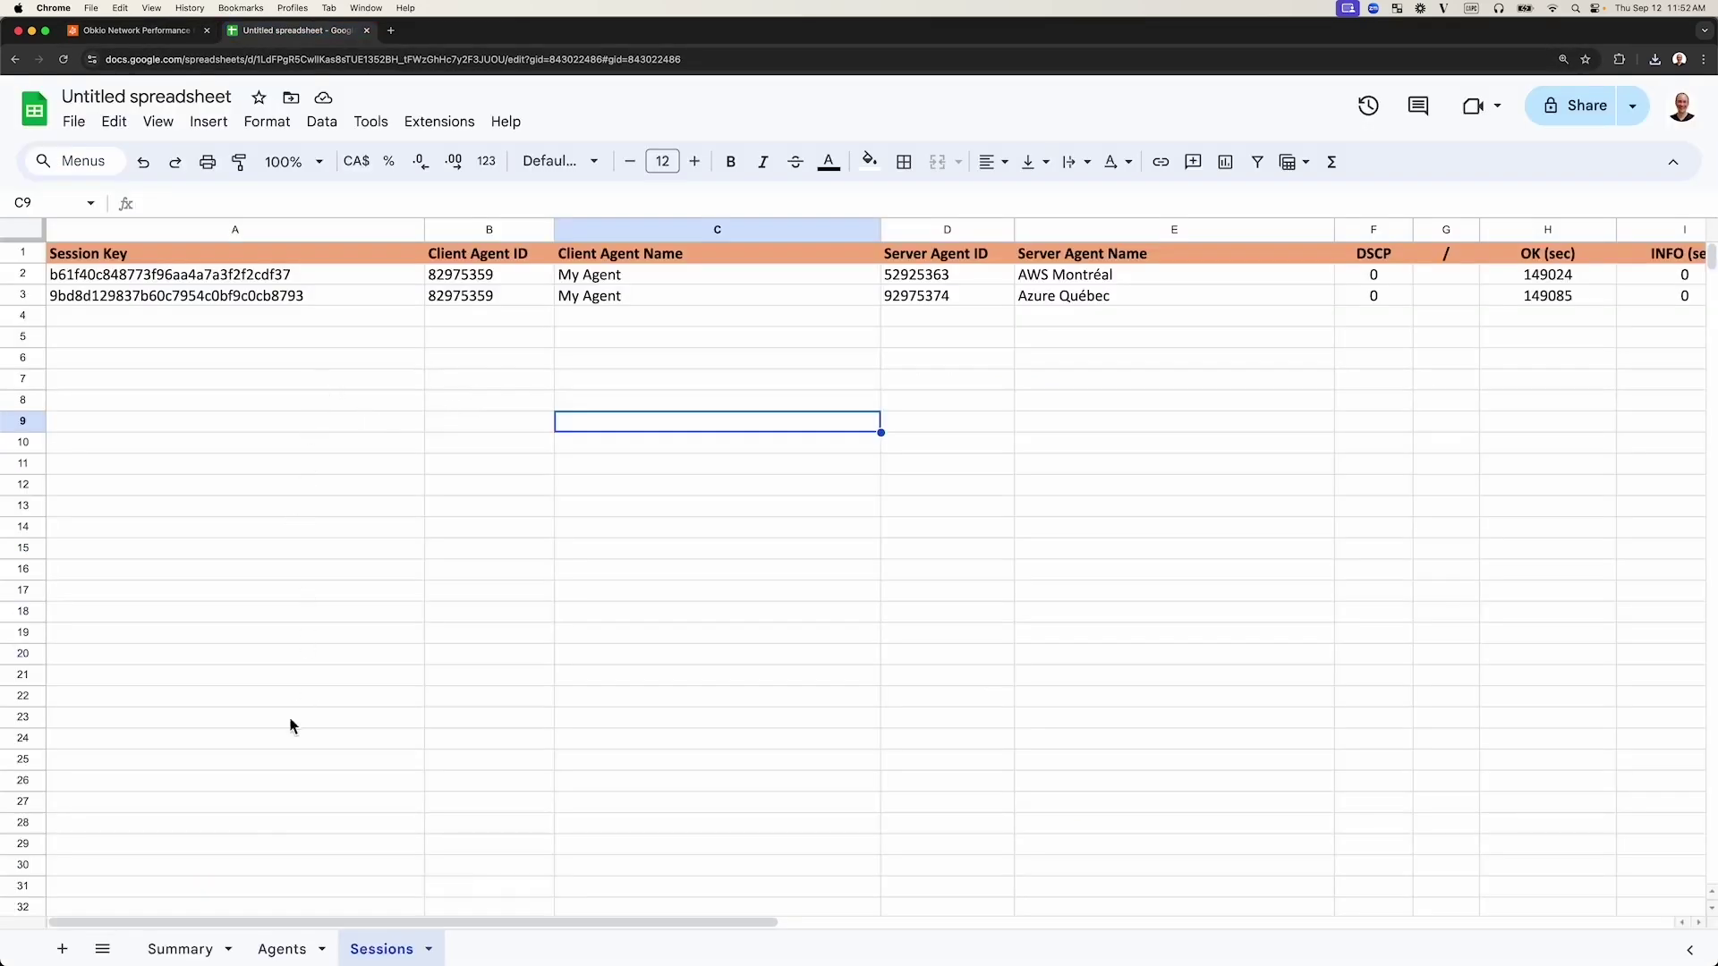
click(181, 952)
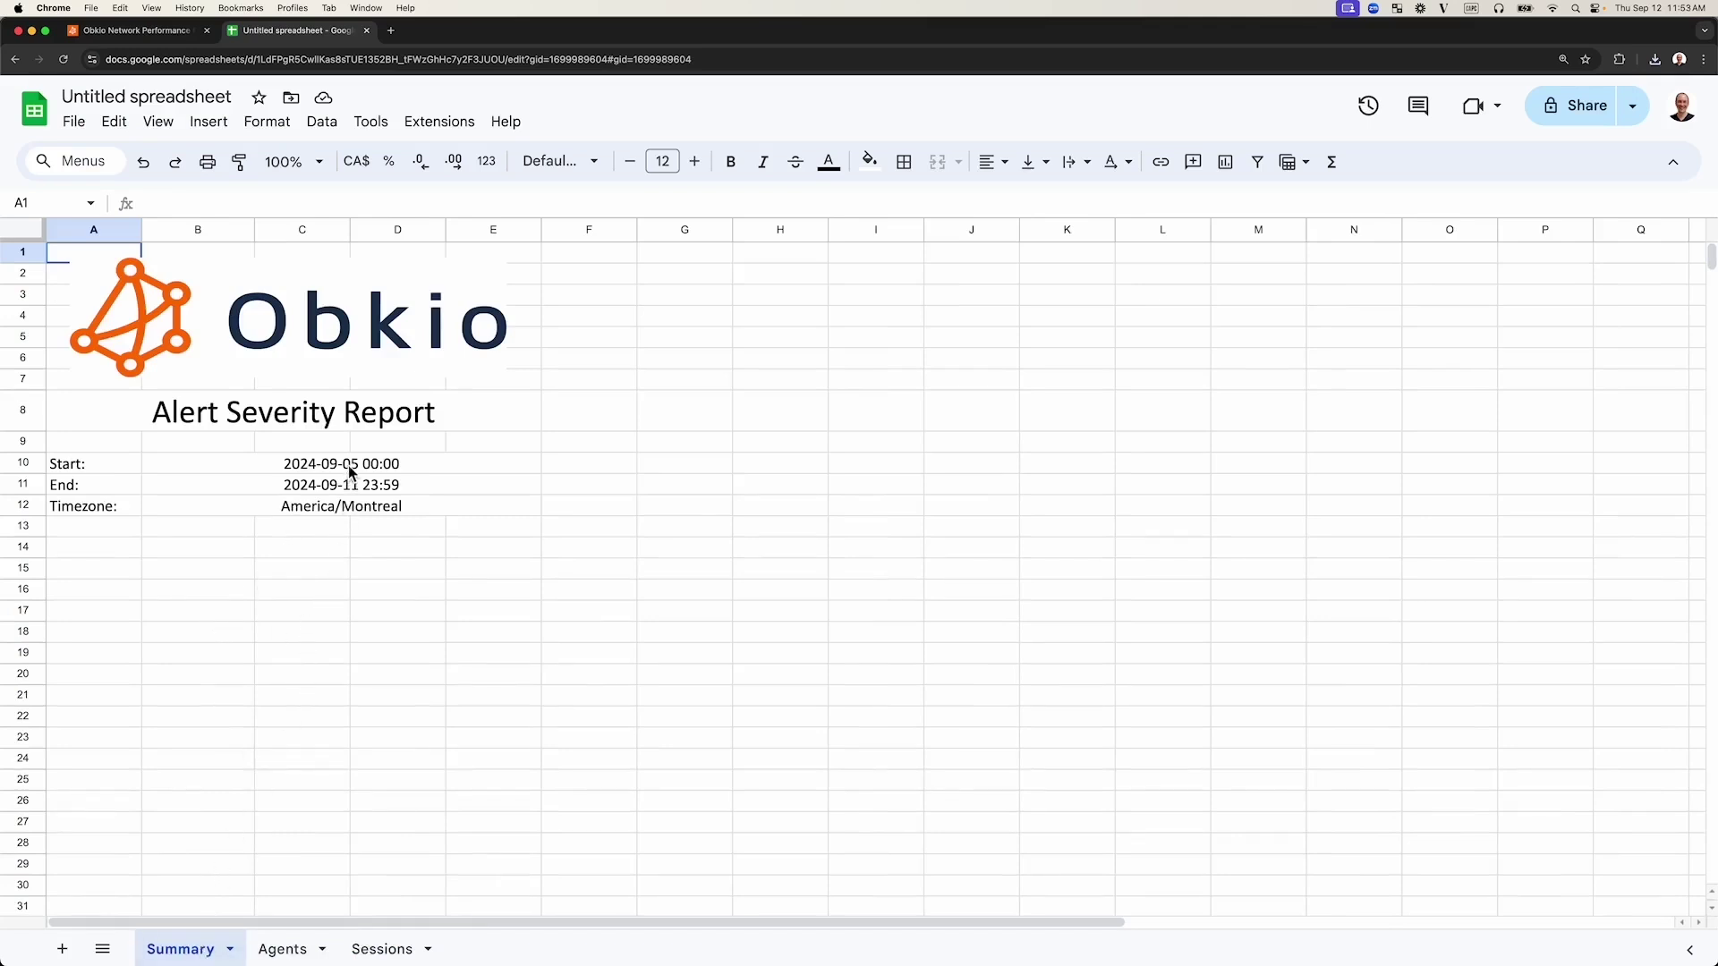
drag(349, 463, 349, 504)
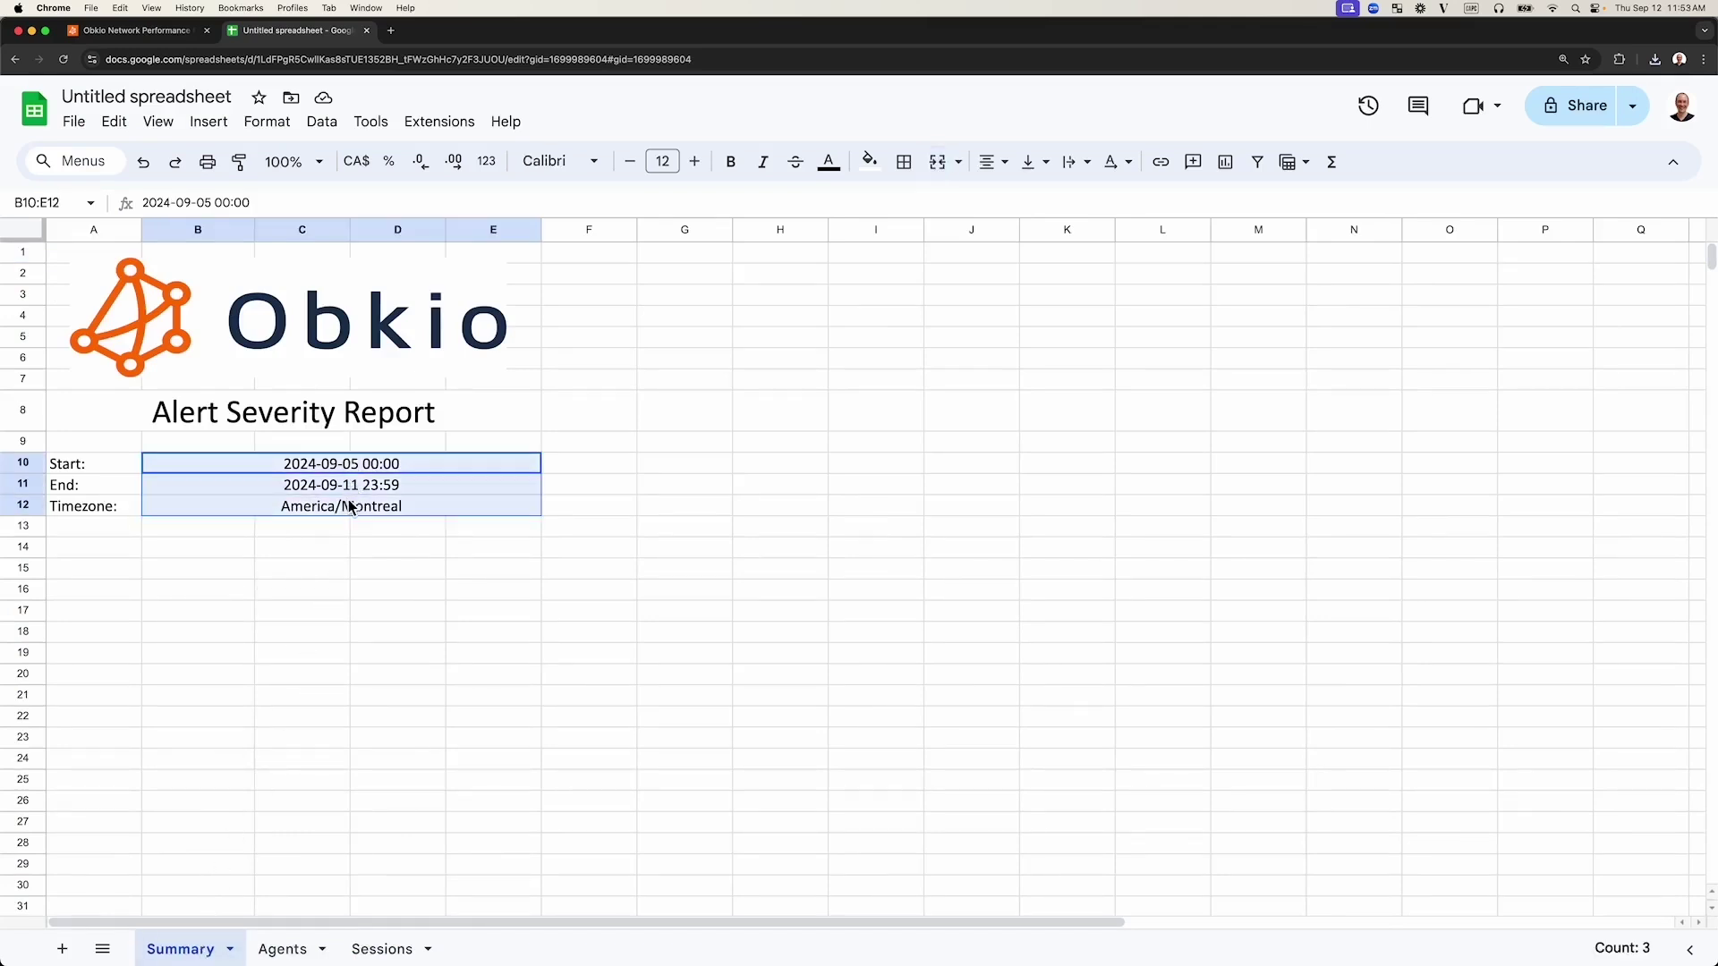
click(288, 612)
click(285, 948)
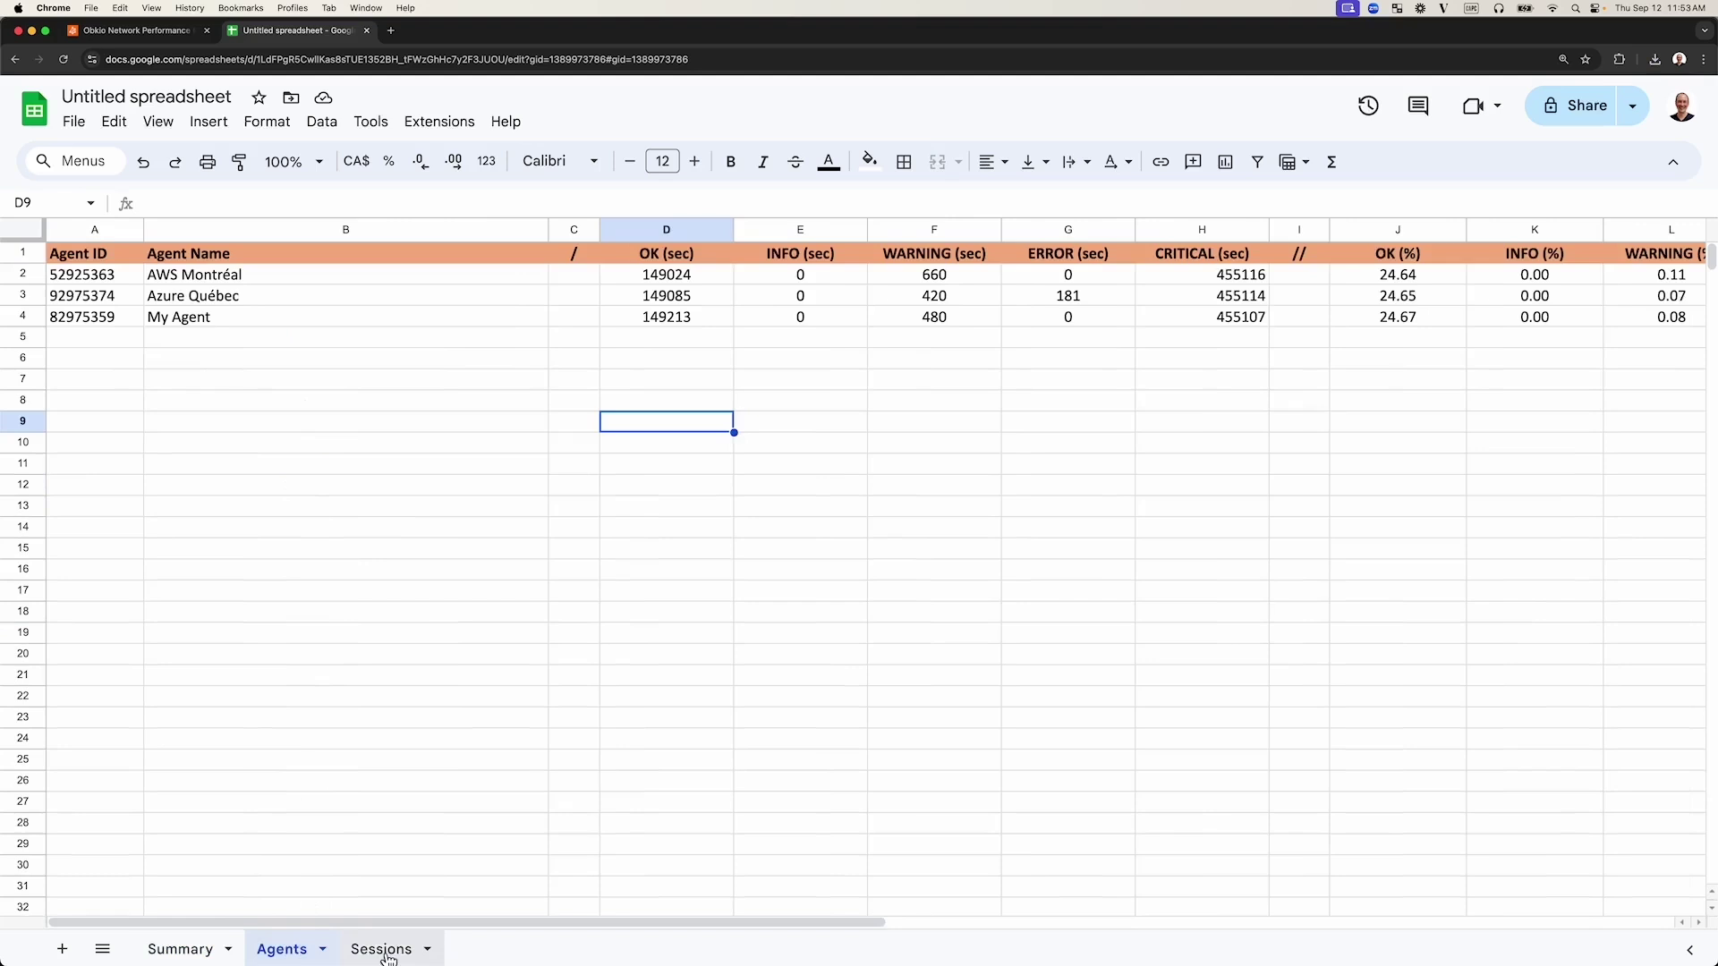
Step: Review the Agents sheet's names, WARNING, ERROR and CRITICAL seconds, and percentages
drag(243, 271, 243, 317)
click(820, 401)
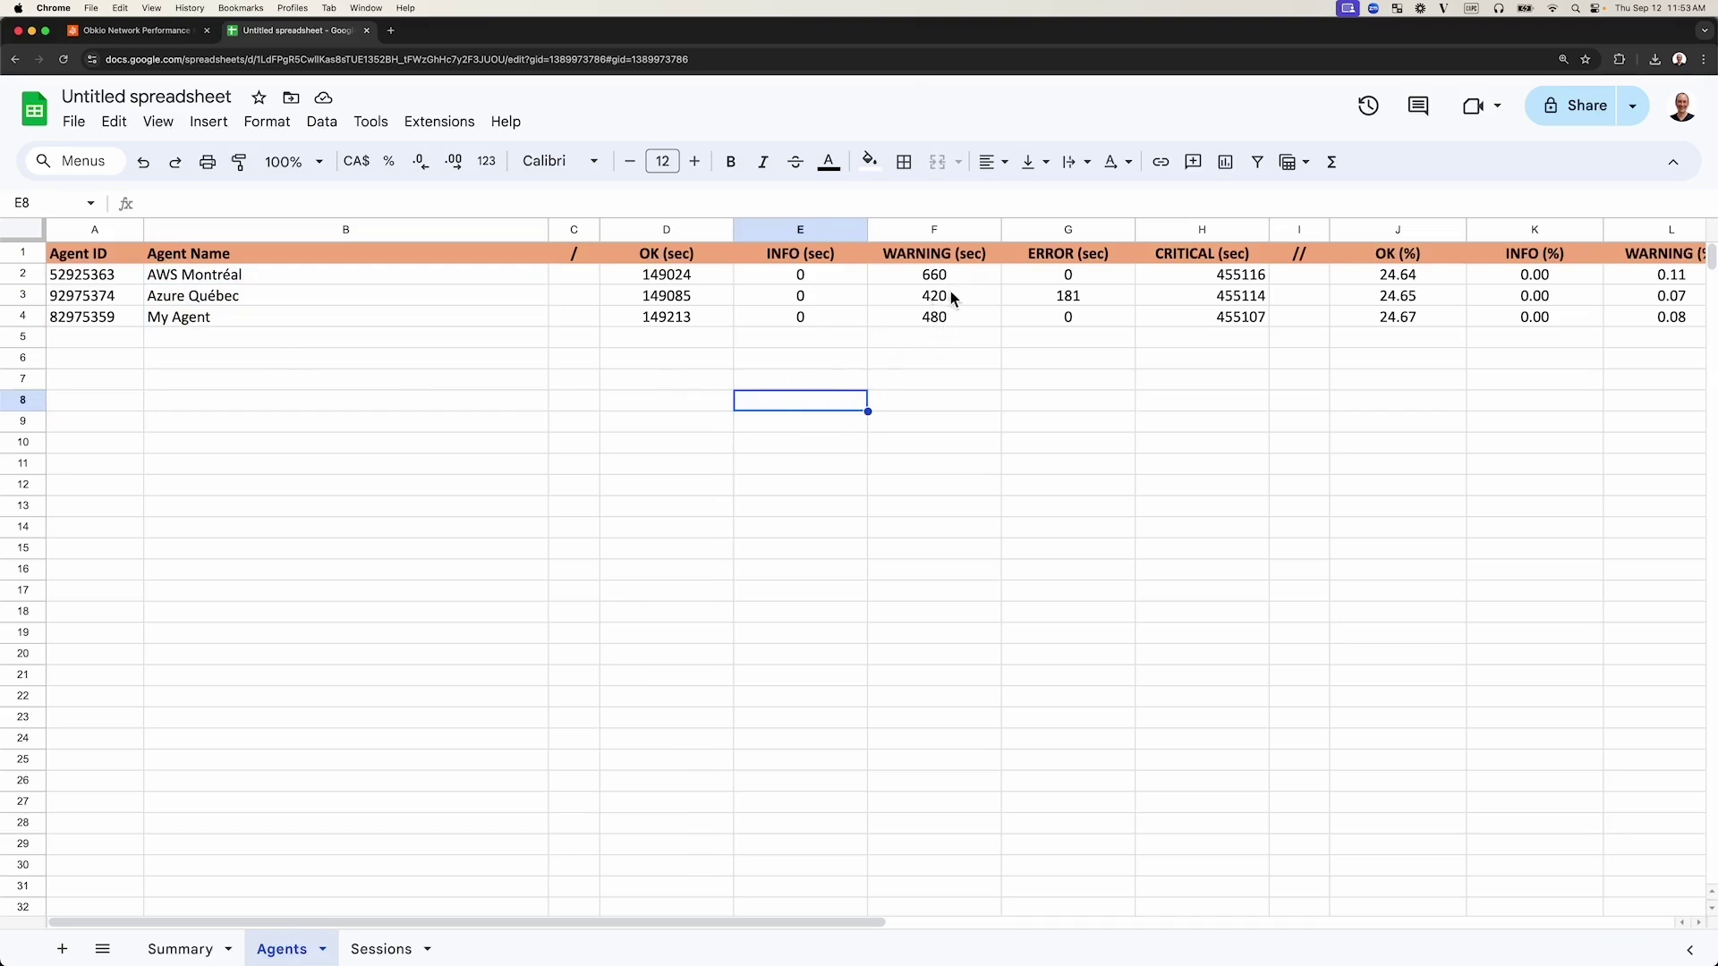
drag(952, 278, 957, 322)
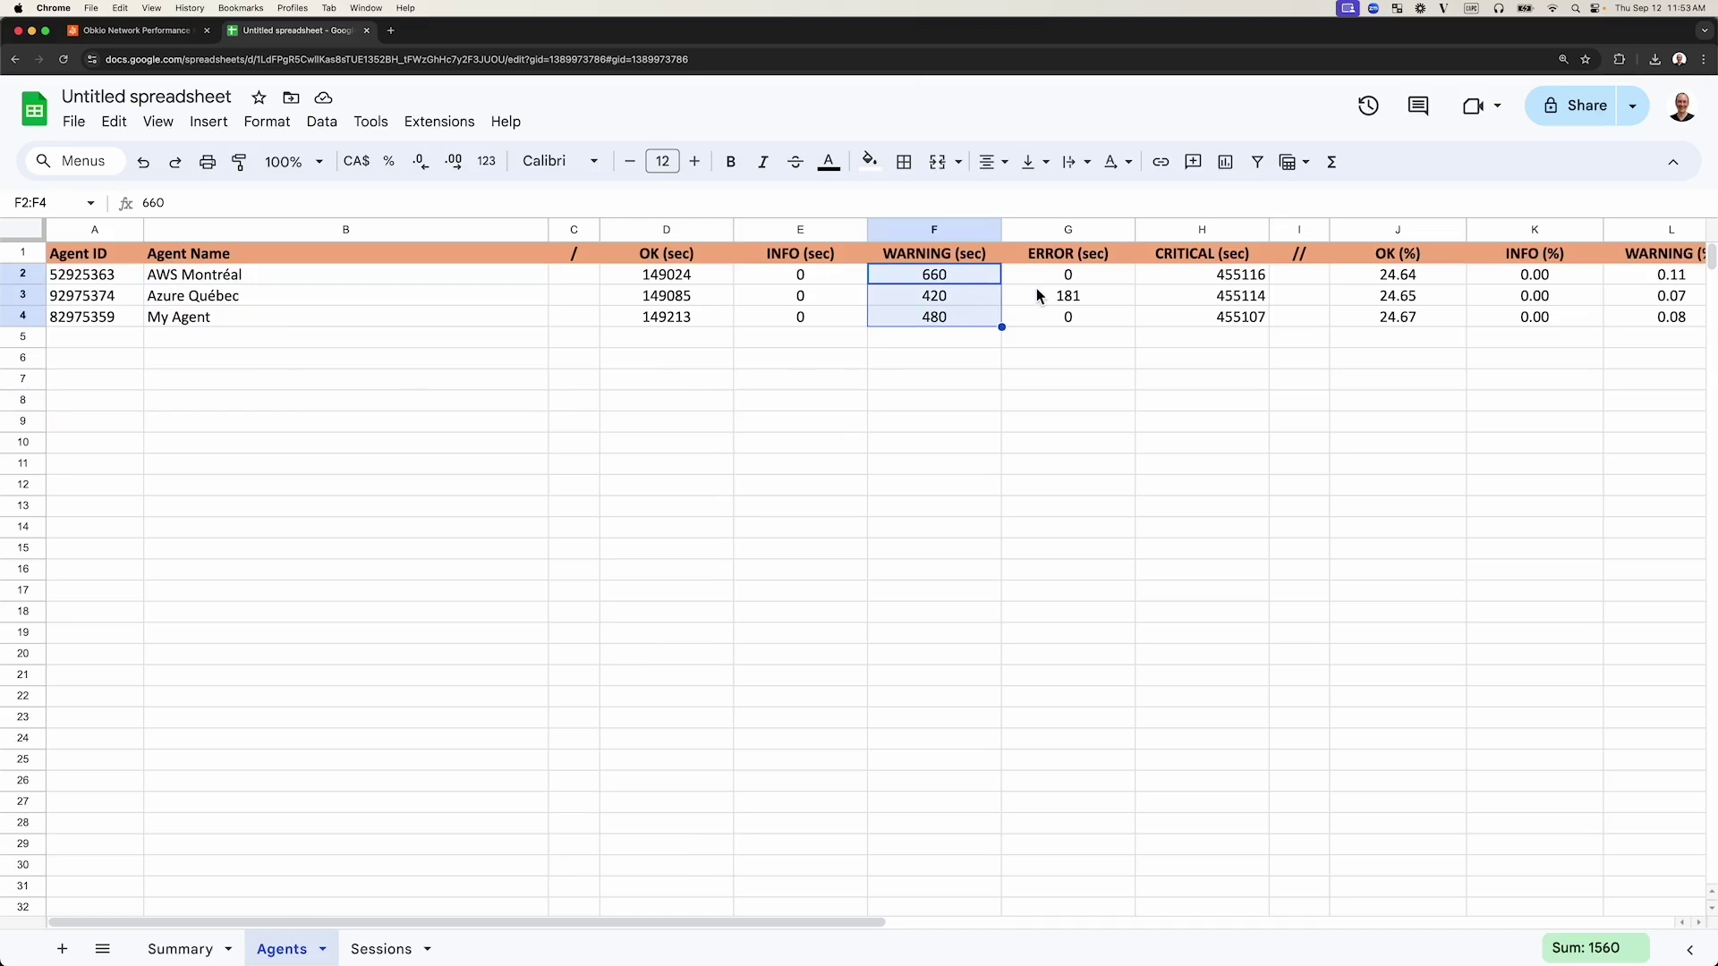
drag(1067, 277, 1081, 323)
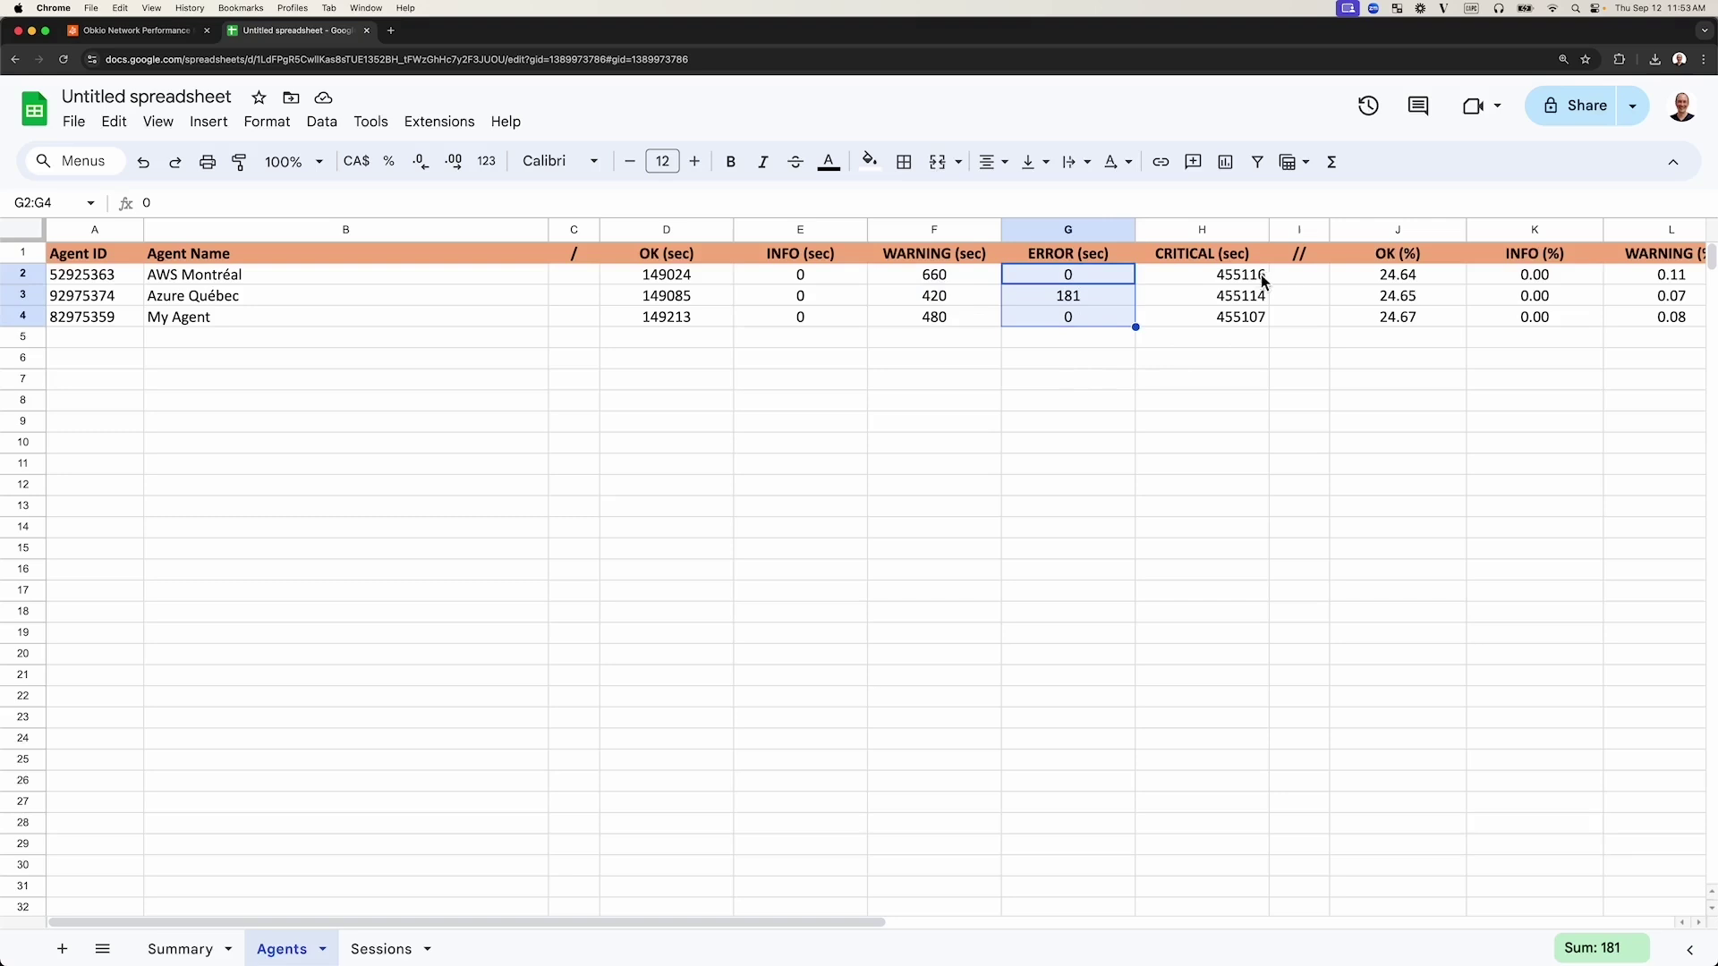
drag(1258, 276, 1253, 322)
click(1235, 360)
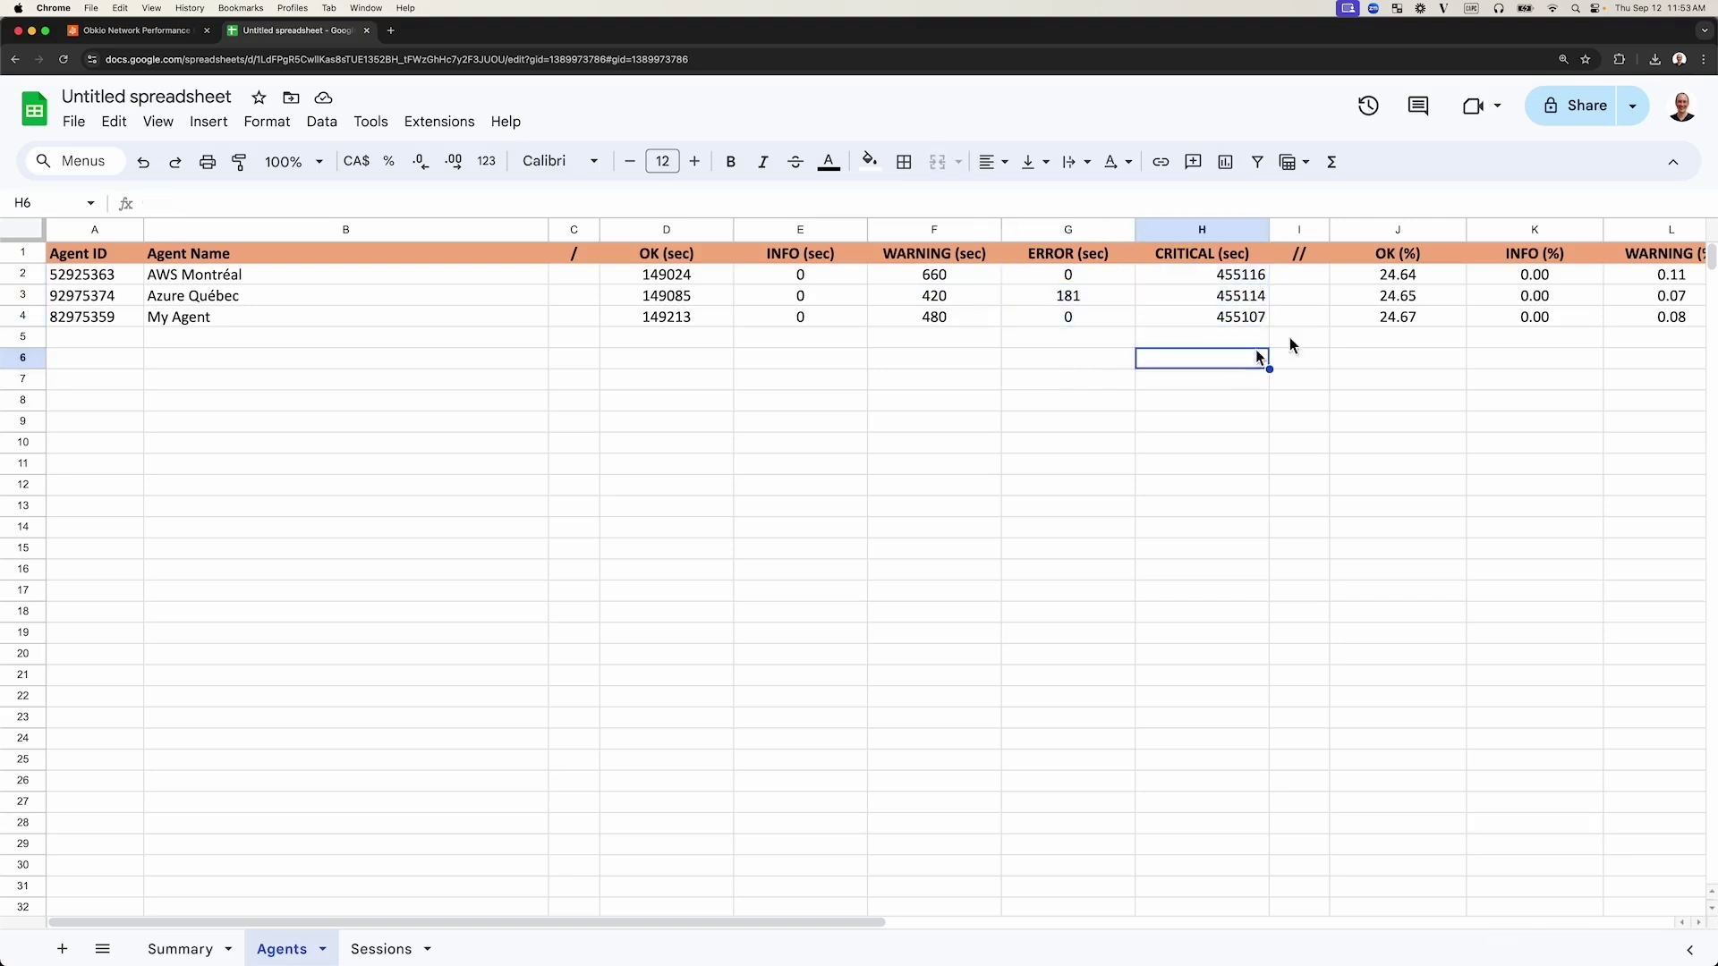
drag(1406, 279, 1506, 296)
drag(1643, 295, 1548, 303)
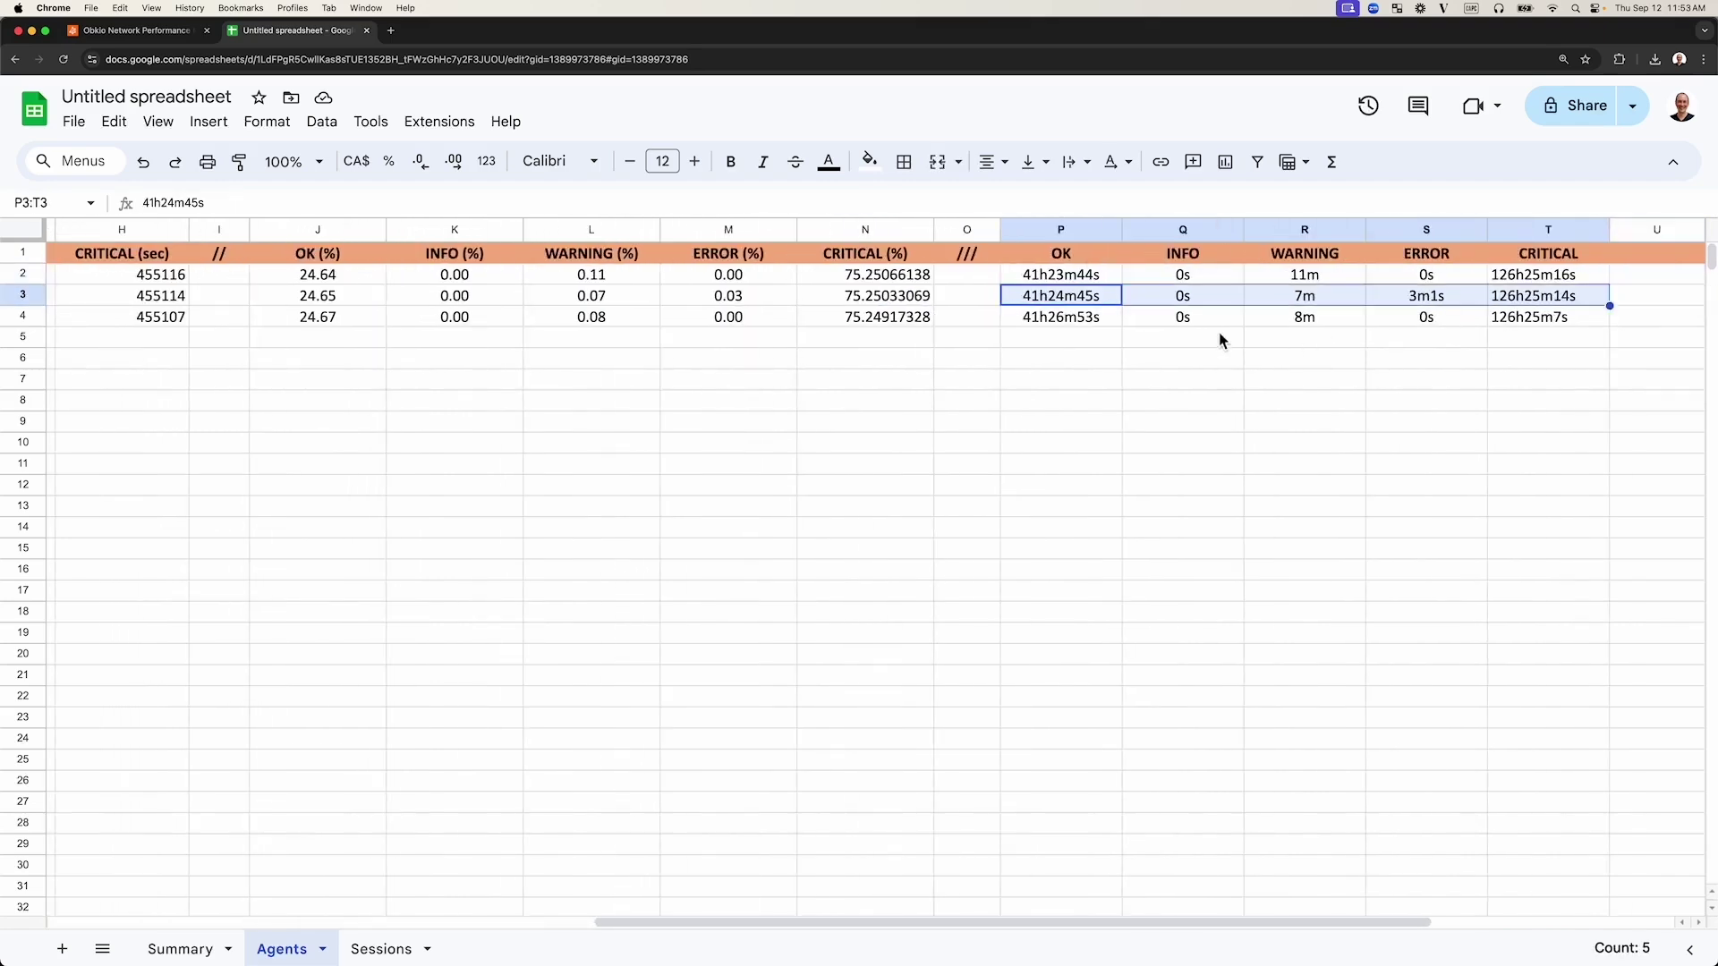
click(393, 439)
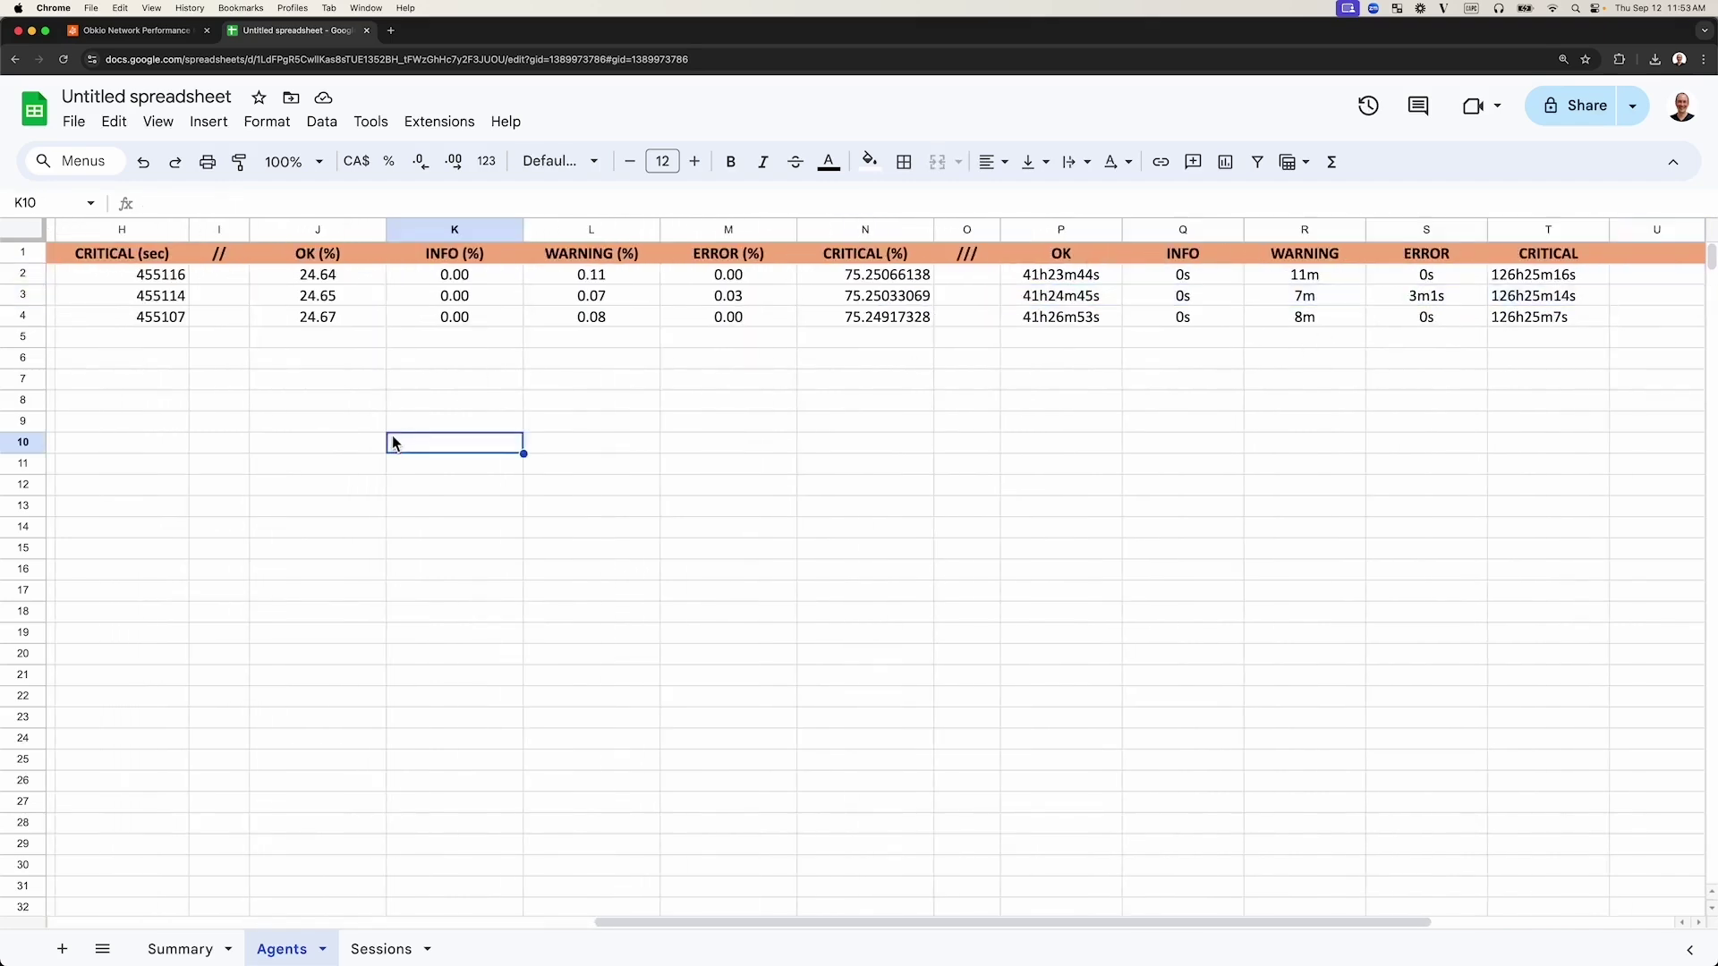
Step: Show the Sessions sheet and review each session's client and server agents
click(381, 950)
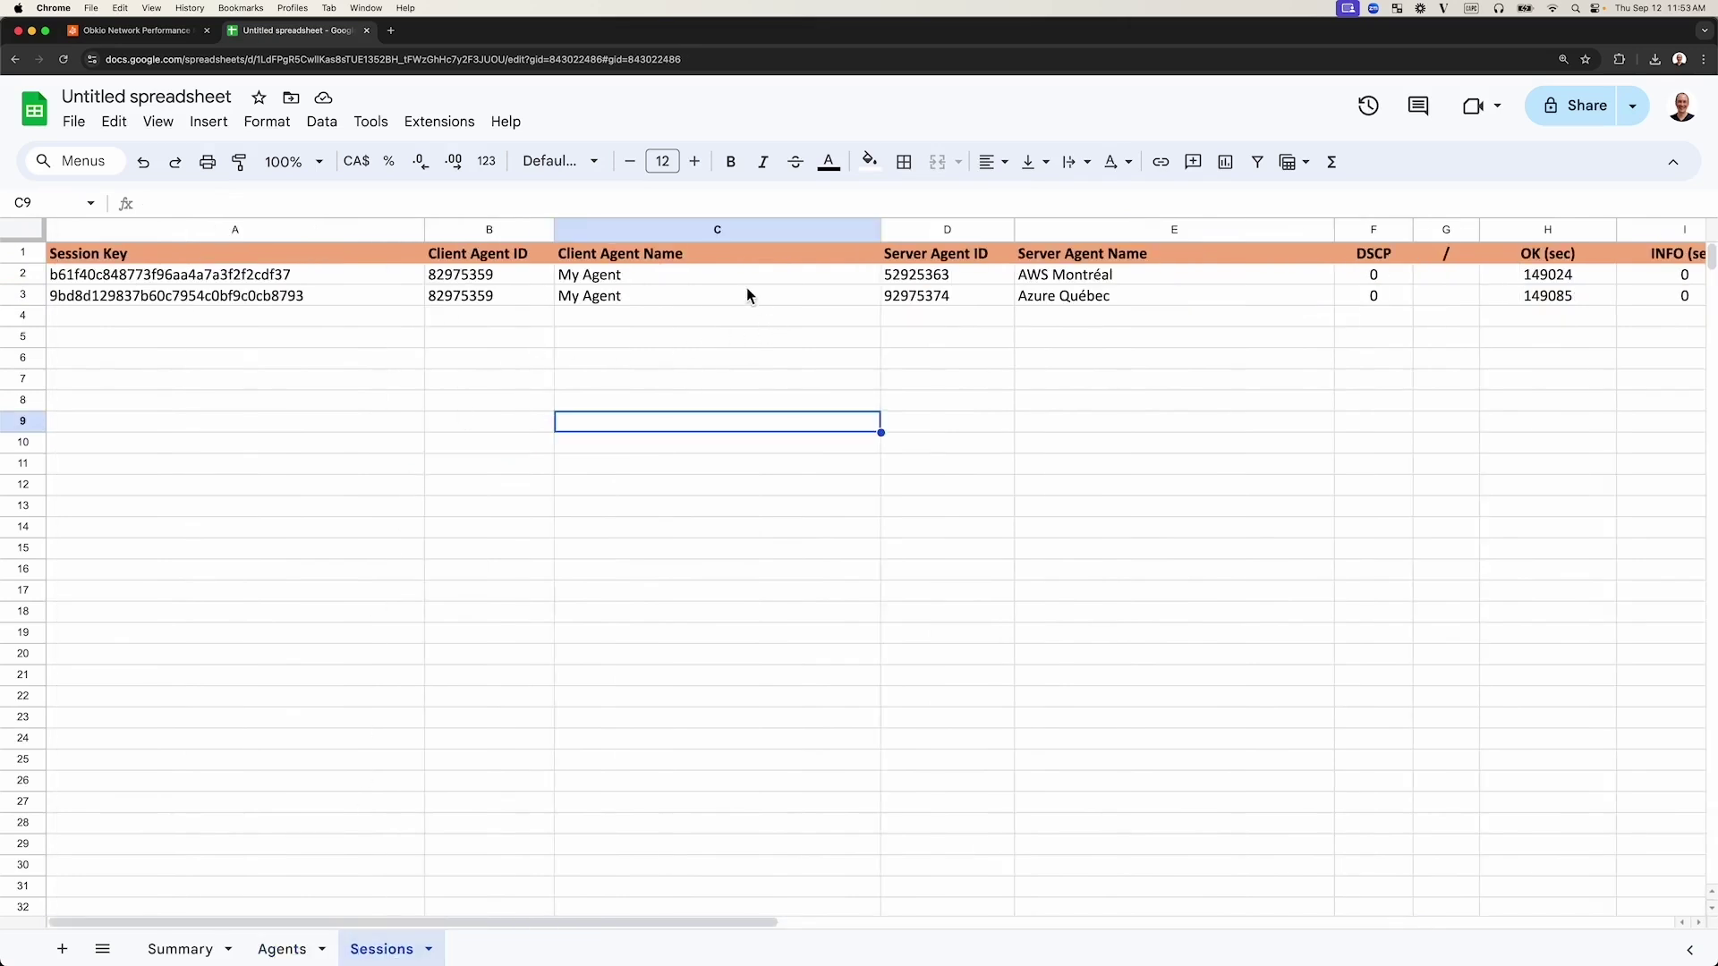
drag(740, 280, 1115, 279)
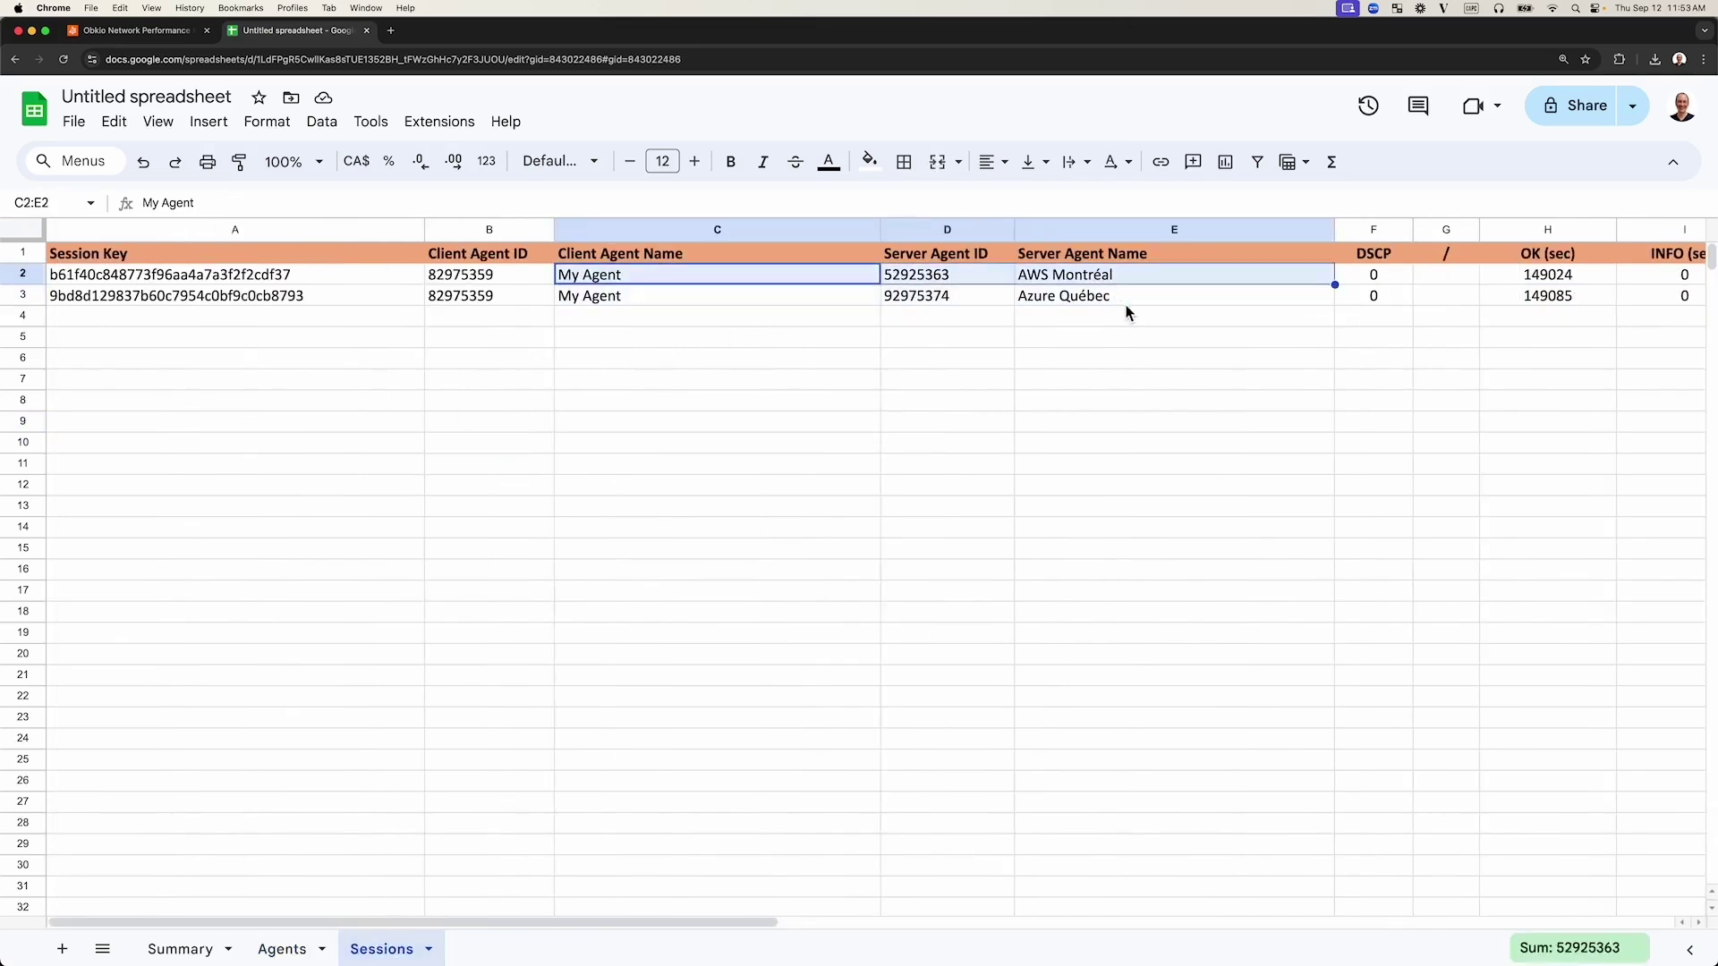
click(704, 344)
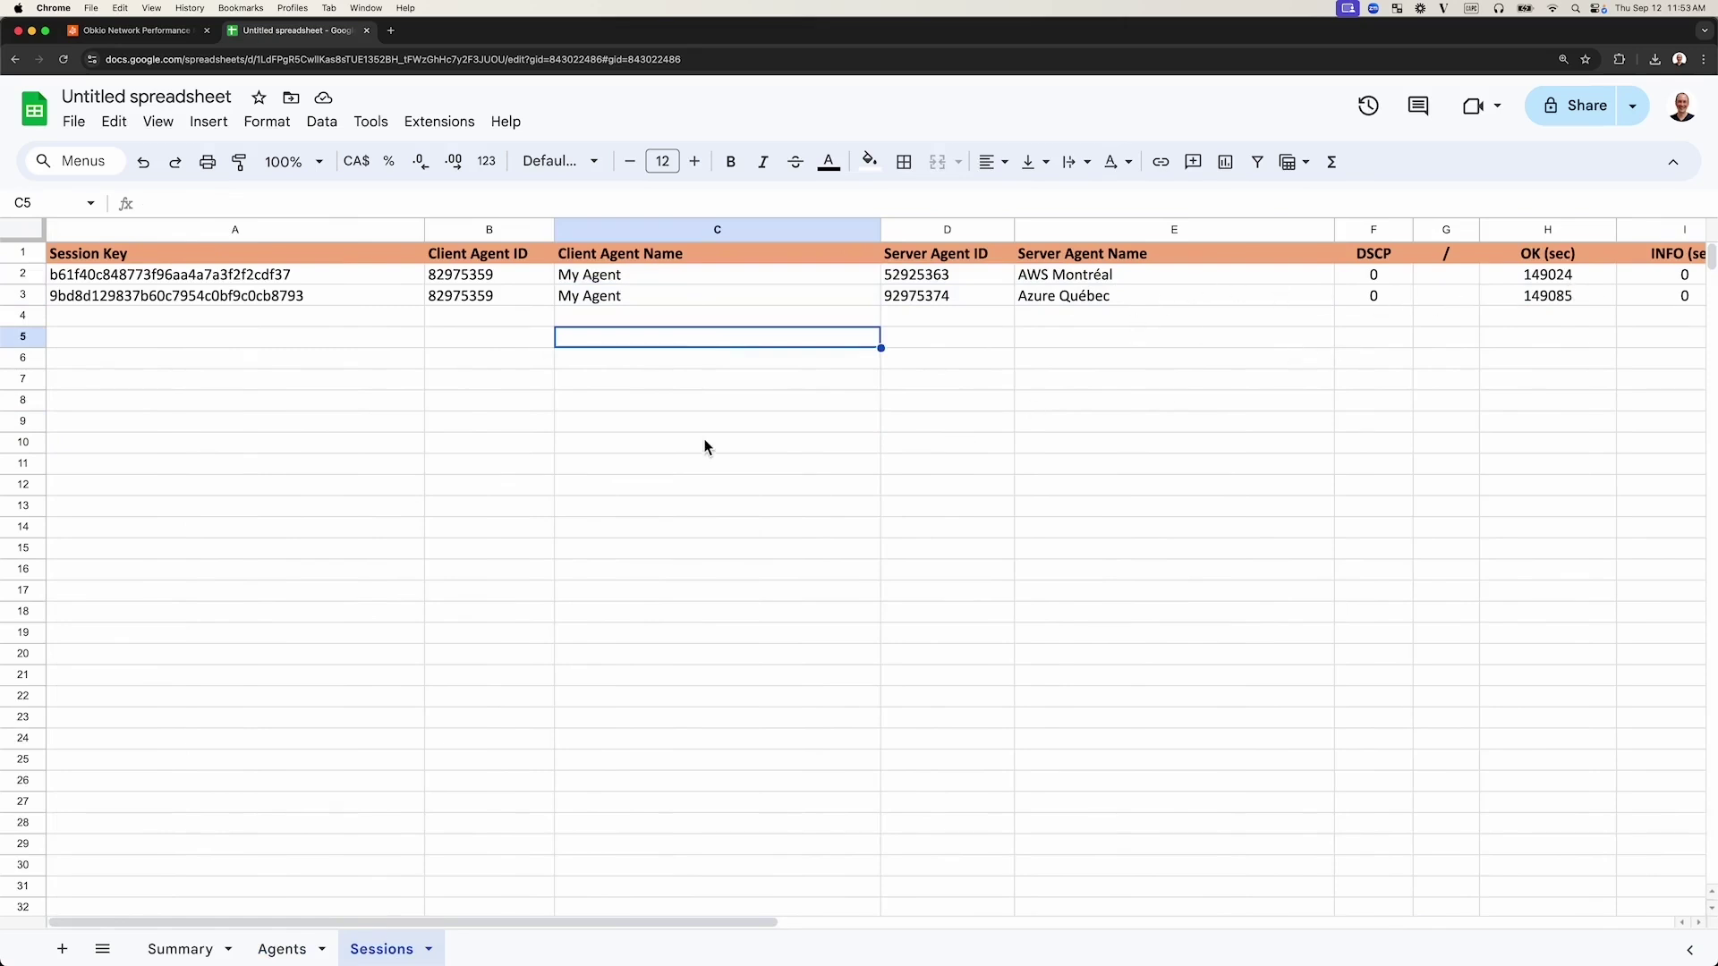
click(393, 363)
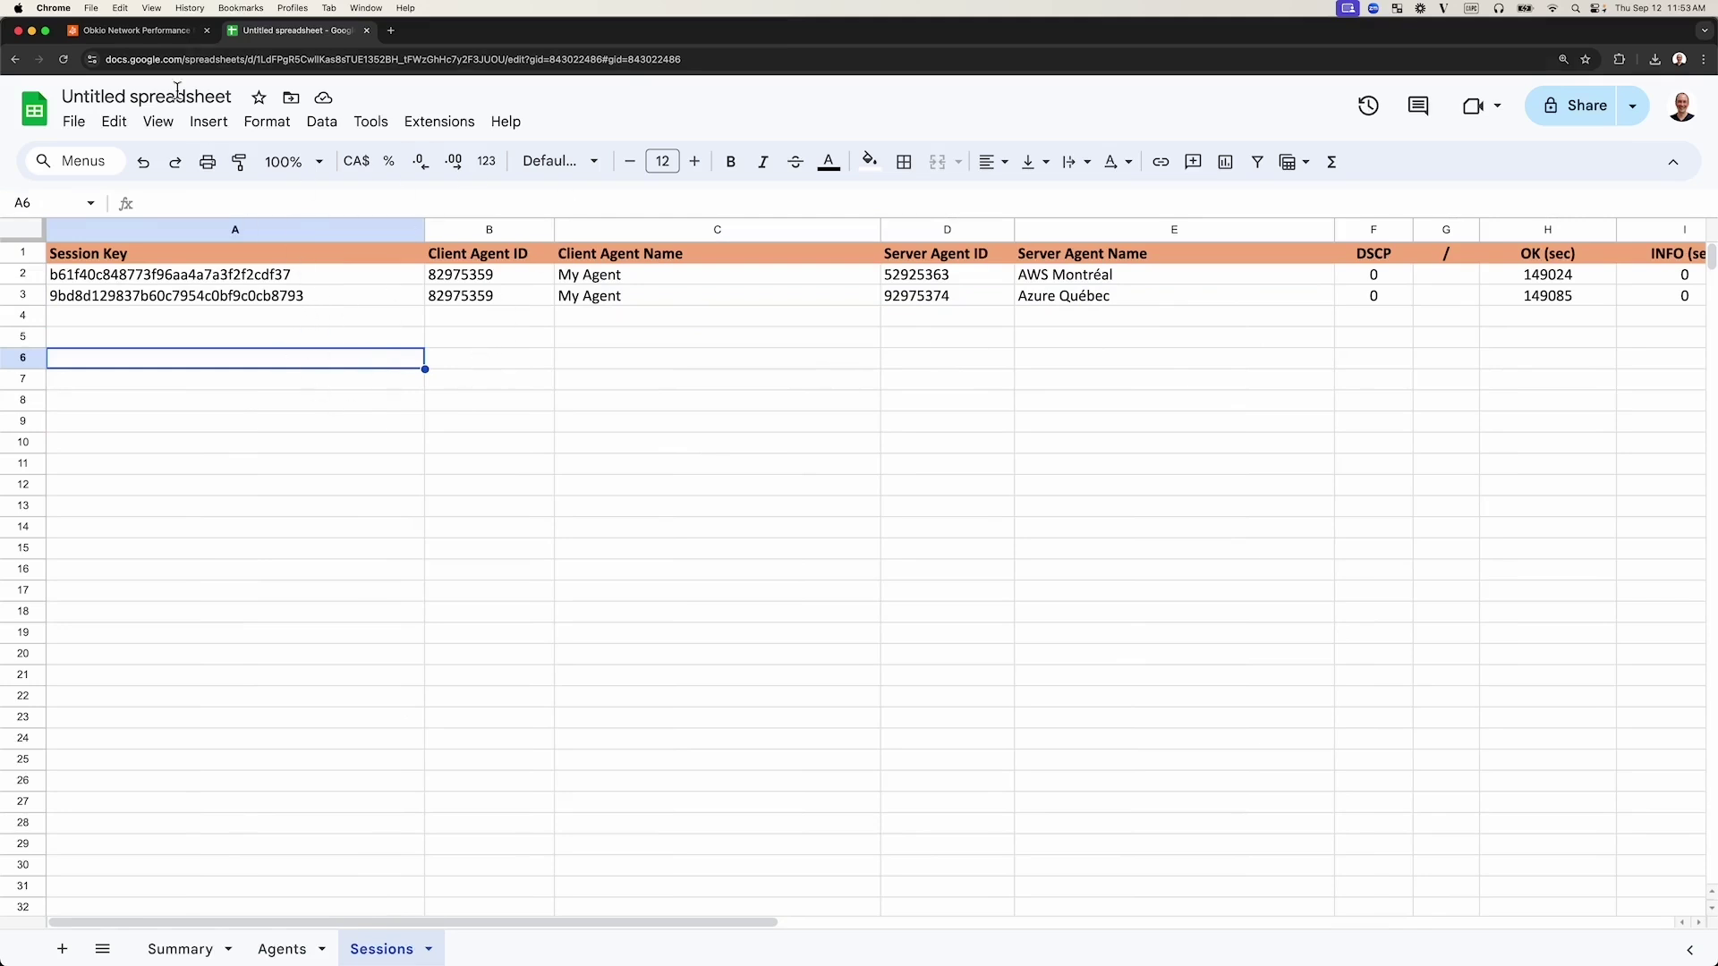
Step: Switch back to Obkio and show the Reports list with its three completed reports
click(162, 35)
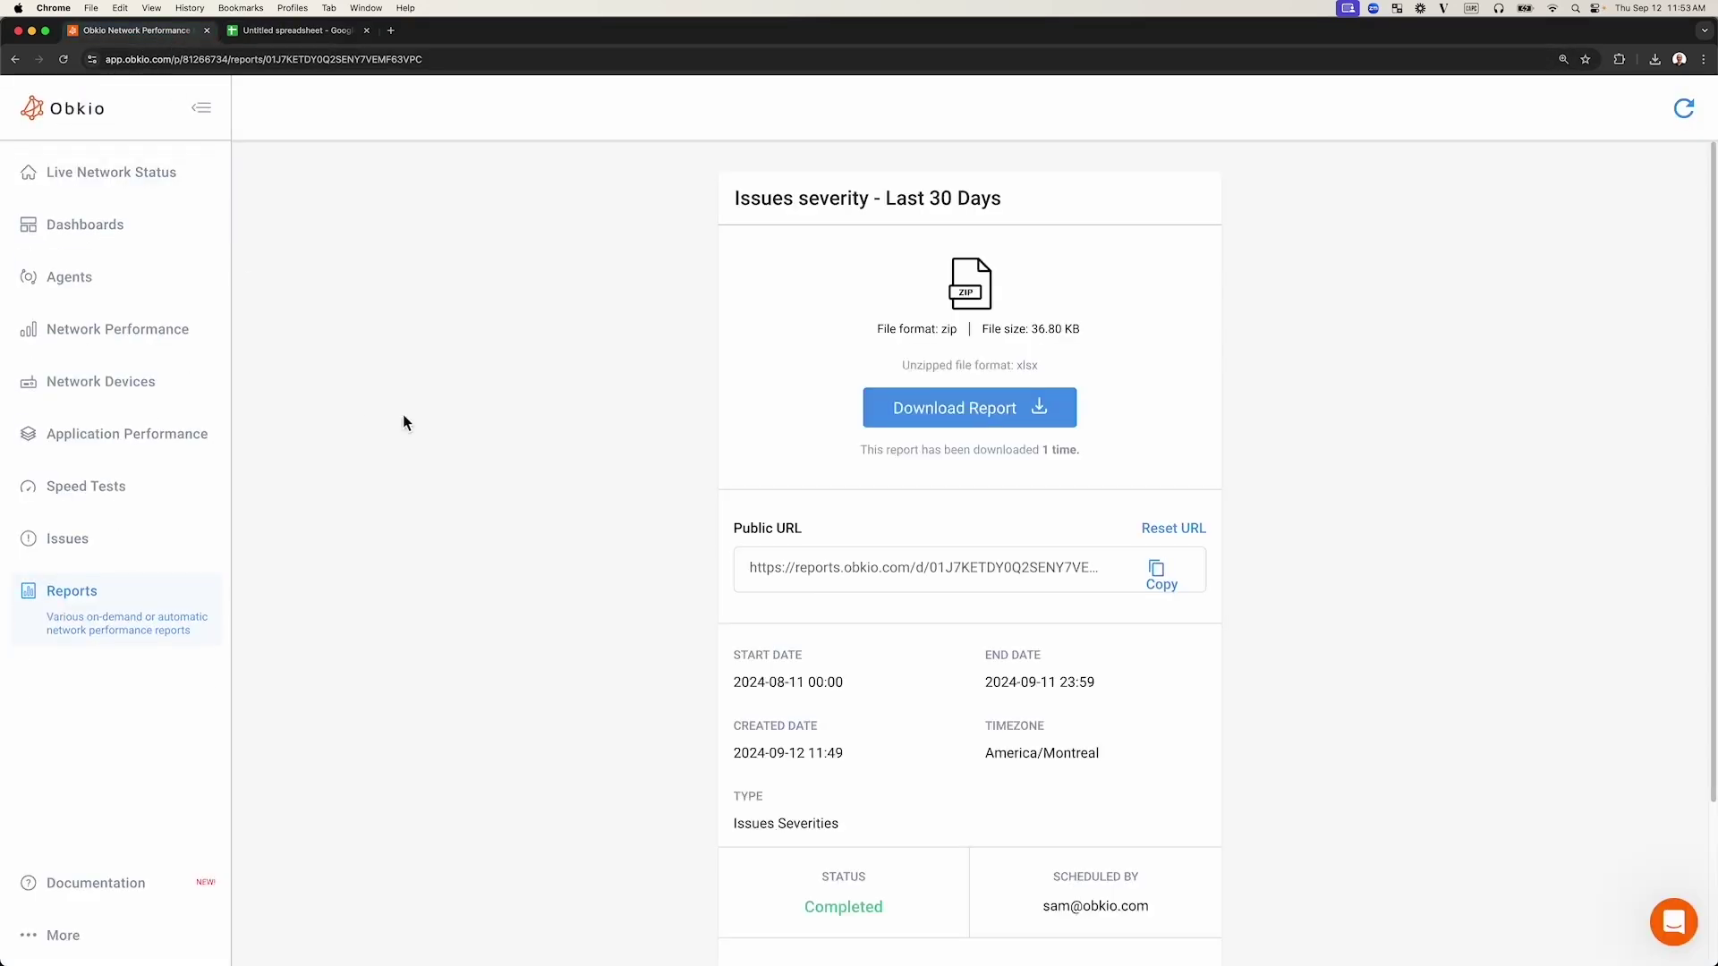
click(152, 612)
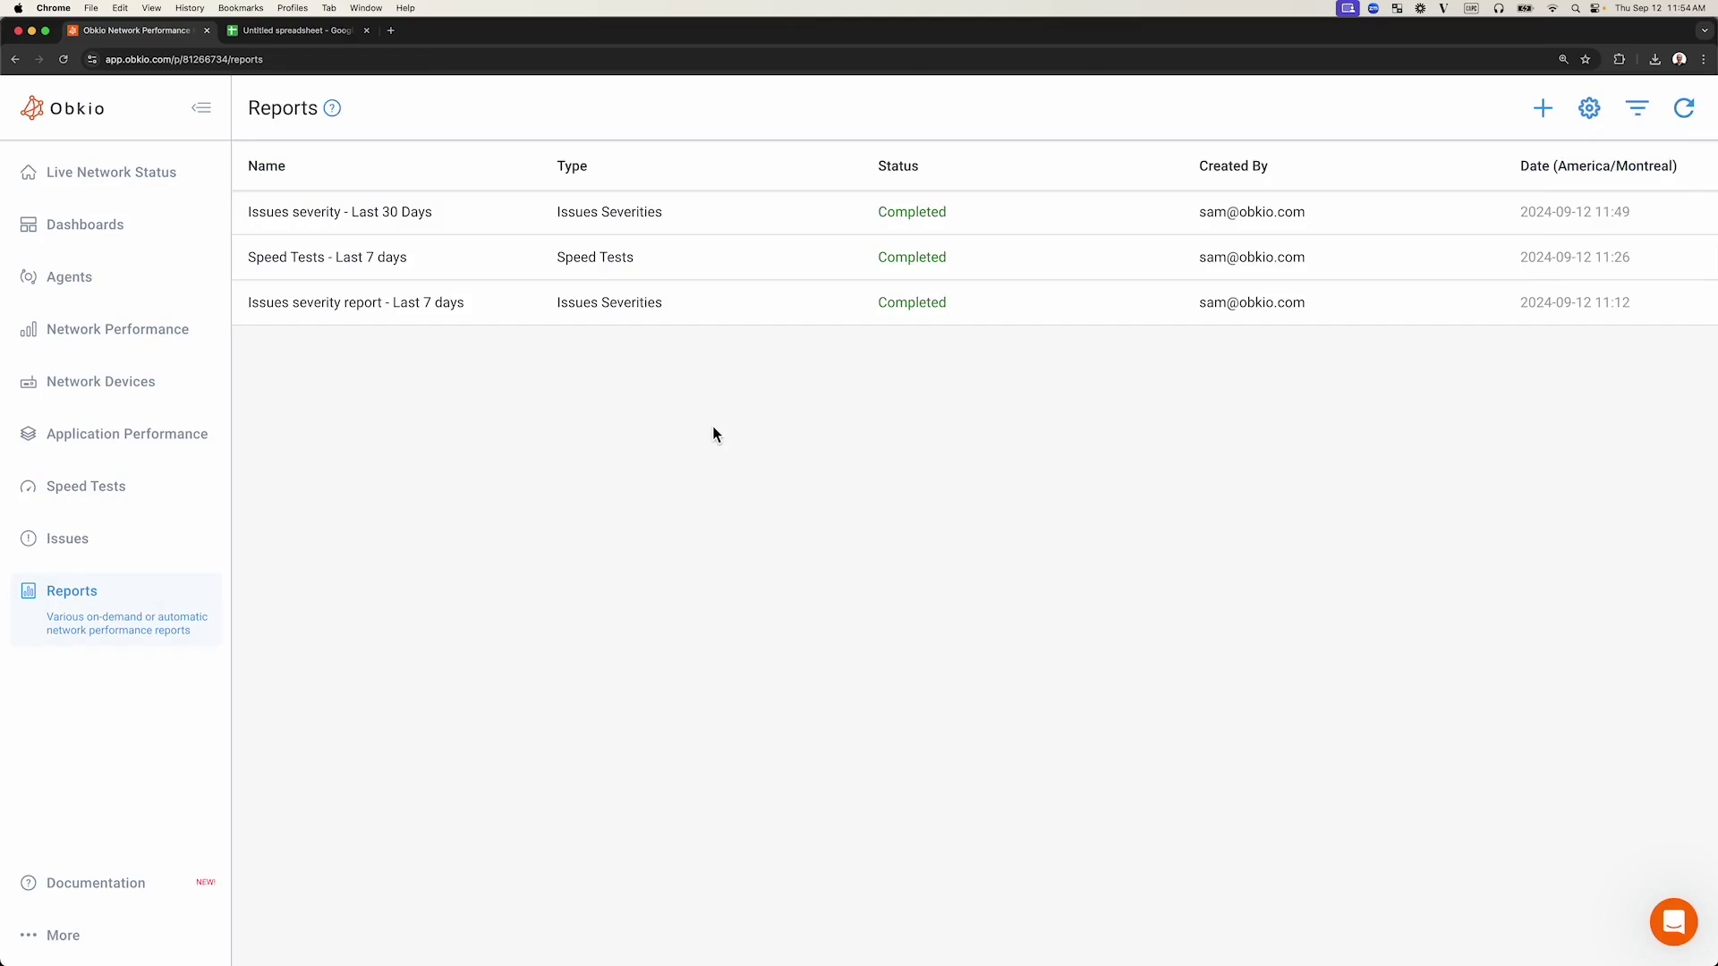